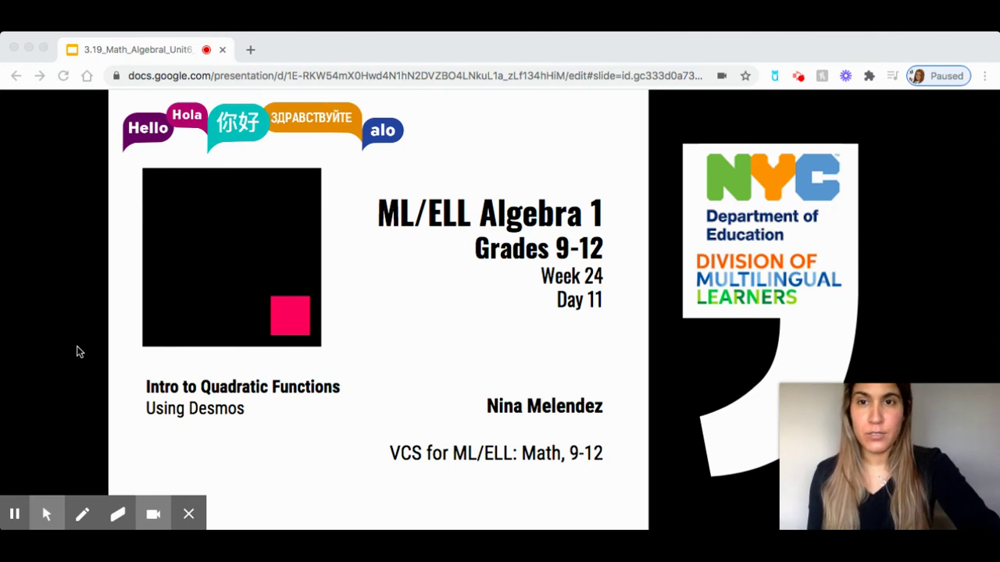
- Advance from the title slide through Introduction/Launch to the Explore slide with both tables
{"action": "left_click", "coordinate": [94, 372]}
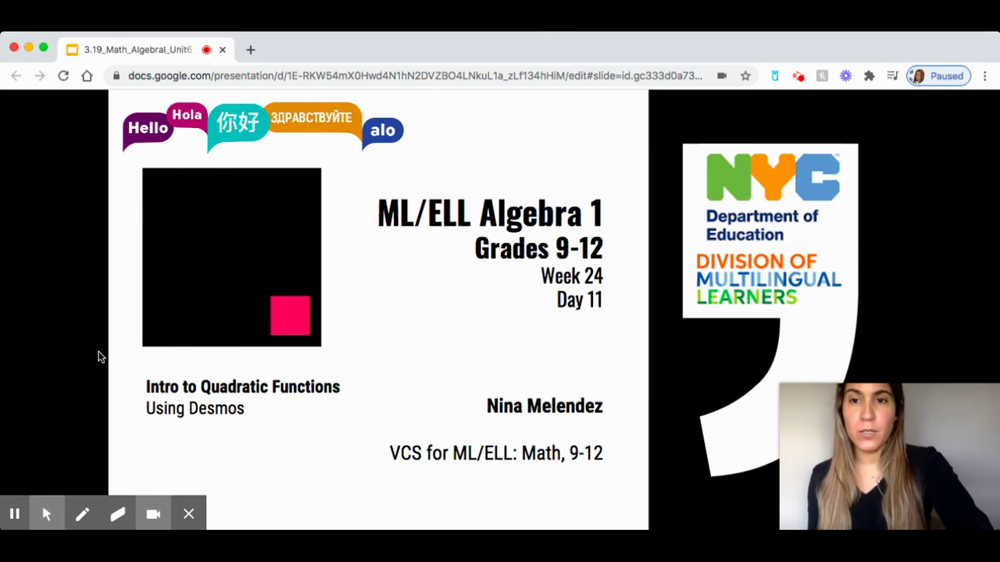
{"action": "left_click", "coordinate": [100, 358]}
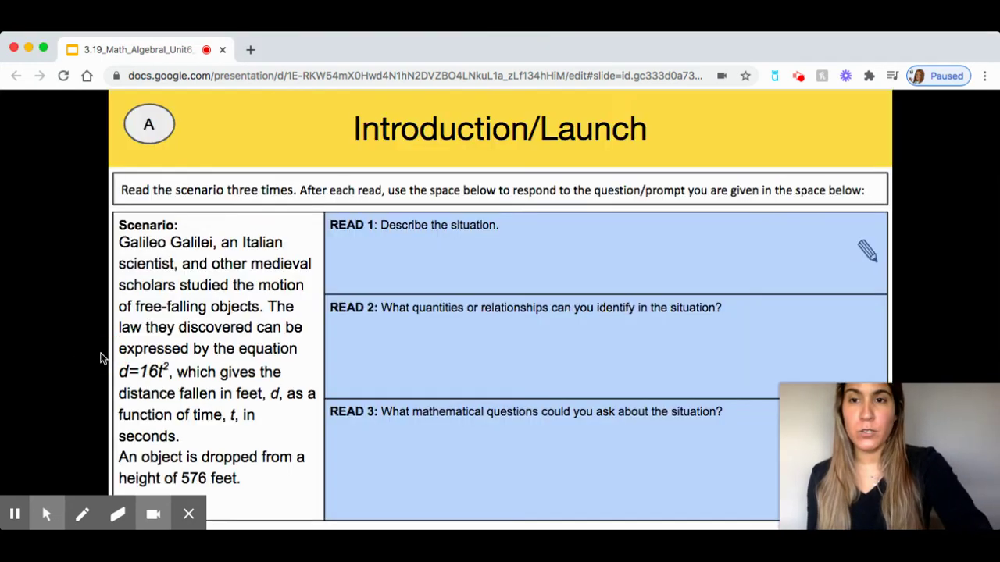
{"action": "left_click", "coordinate": [259, 244]}
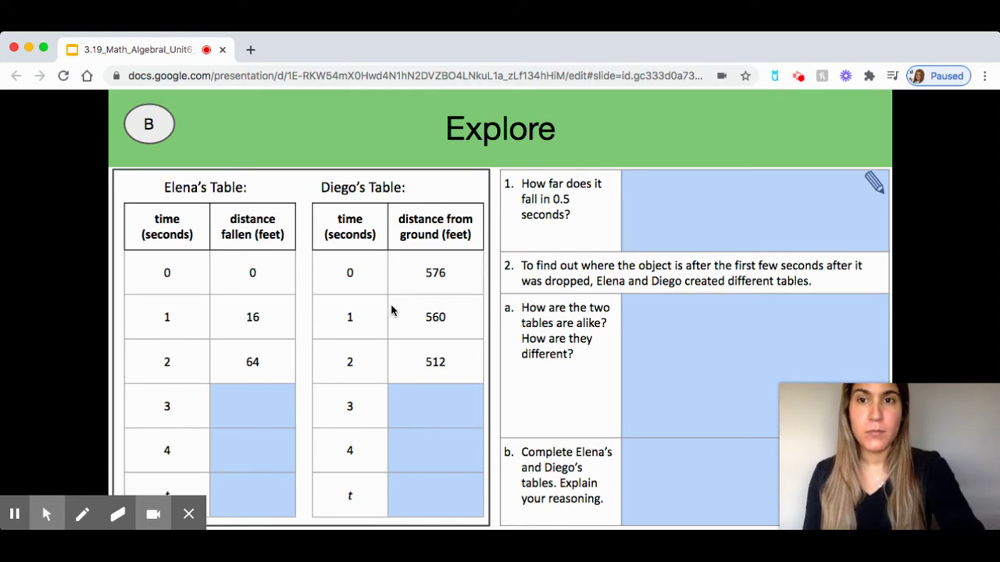
- Move on to Explore part C, which asks for a Desmos graph of both tables
{"action": "key", "text": "Right"}
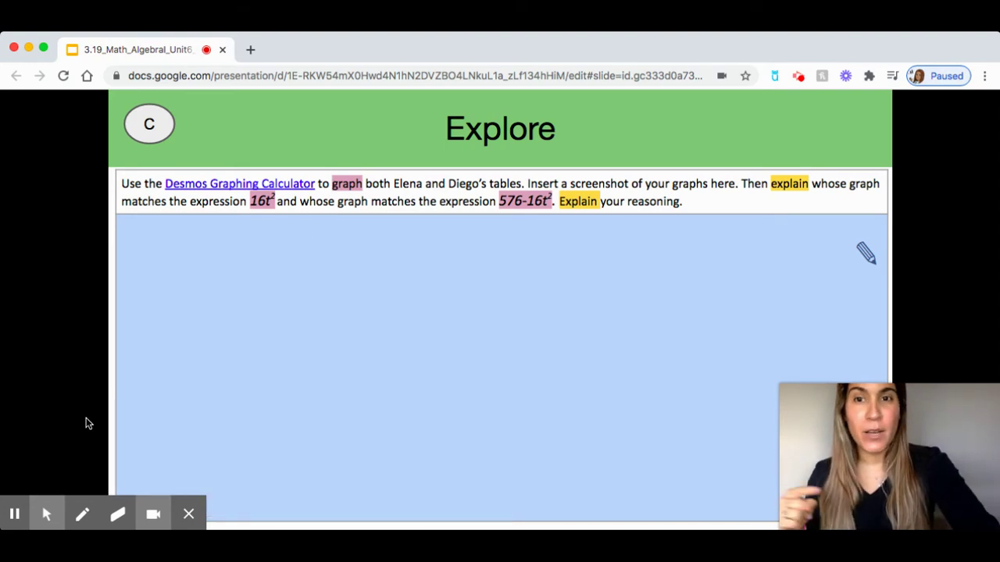
- Recheck the tables slide, then open the Desmos Graphing Calculator link from slide C in a new tab
{"action": "key", "text": "Left"}
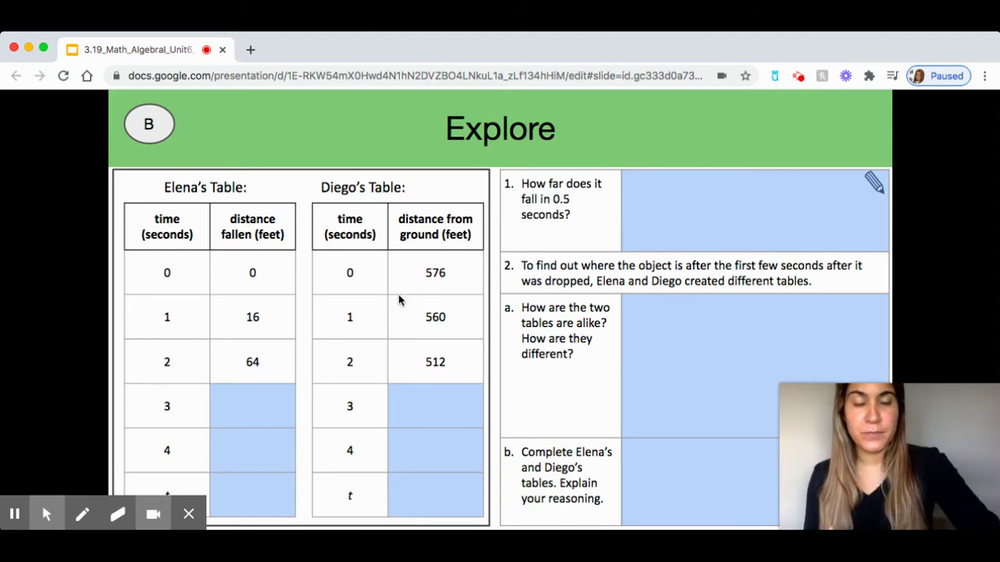
{"action": "key", "text": "Right"}
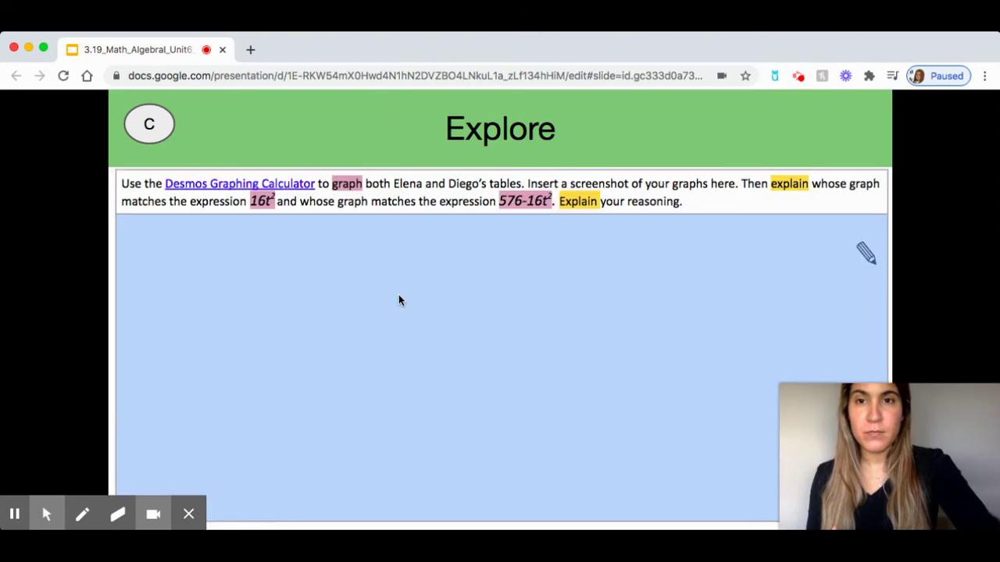
{"action": "left_click", "coordinate": [226, 188]}
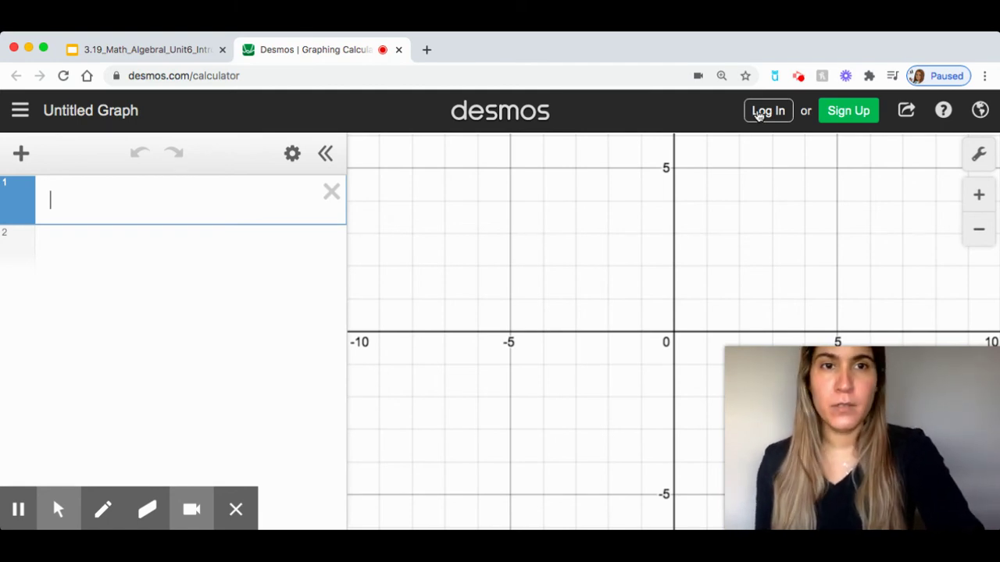
- Log in to Desmos with a Google account, then return to the presentation
{"action": "left_click", "coordinate": [758, 114]}
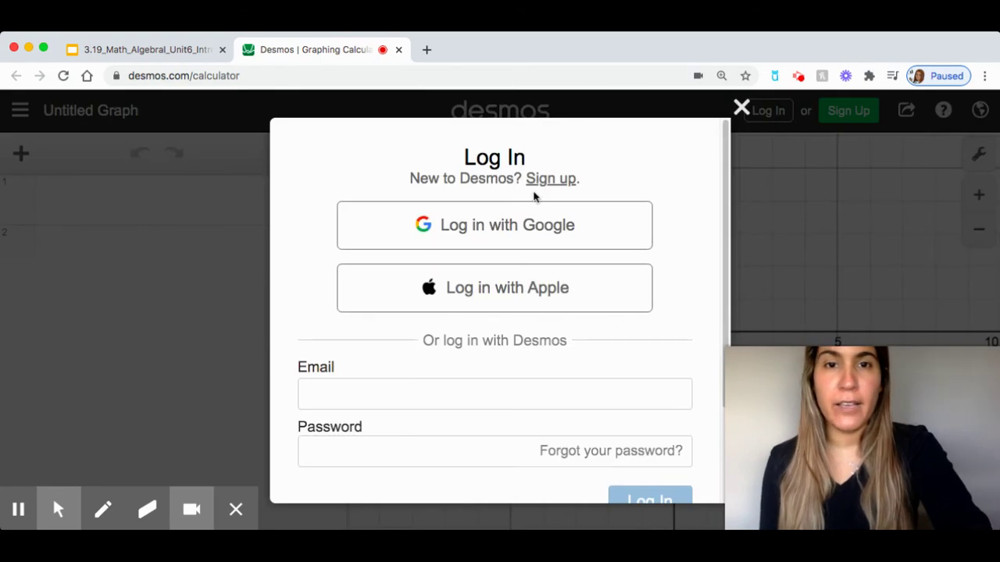
{"action": "left_click", "coordinate": [527, 225]}
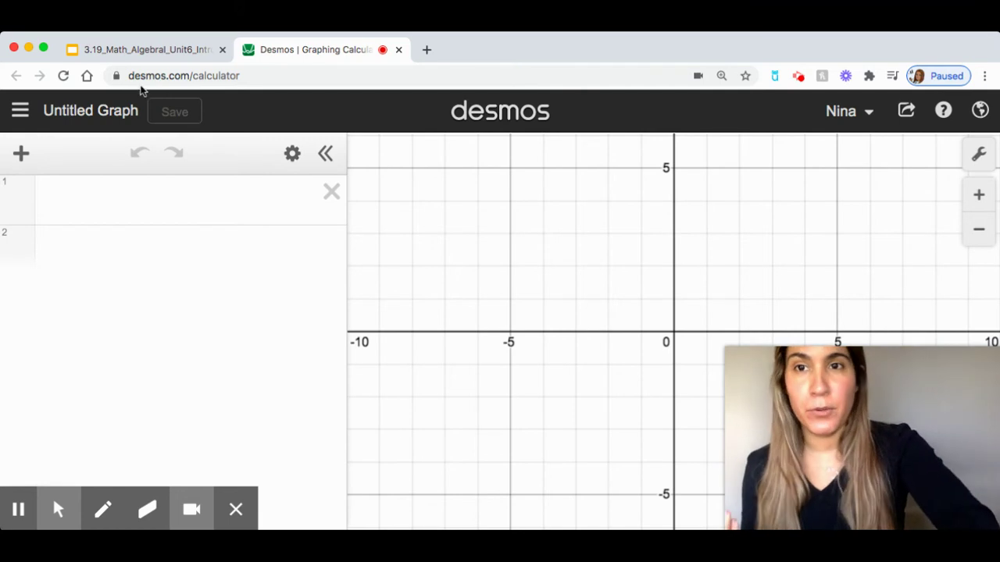
{"action": "left_click", "coordinate": [139, 49]}
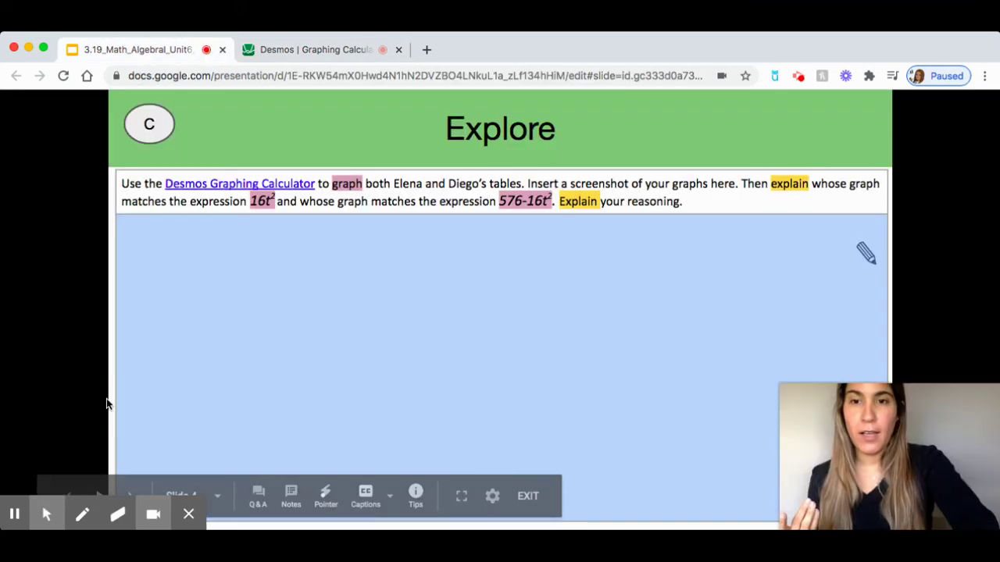
- Check Elena's table, then enter points (0,0), (1,16) and (2,64) in Desmos and label (0,0)
{"action": "key", "text": "Left"}
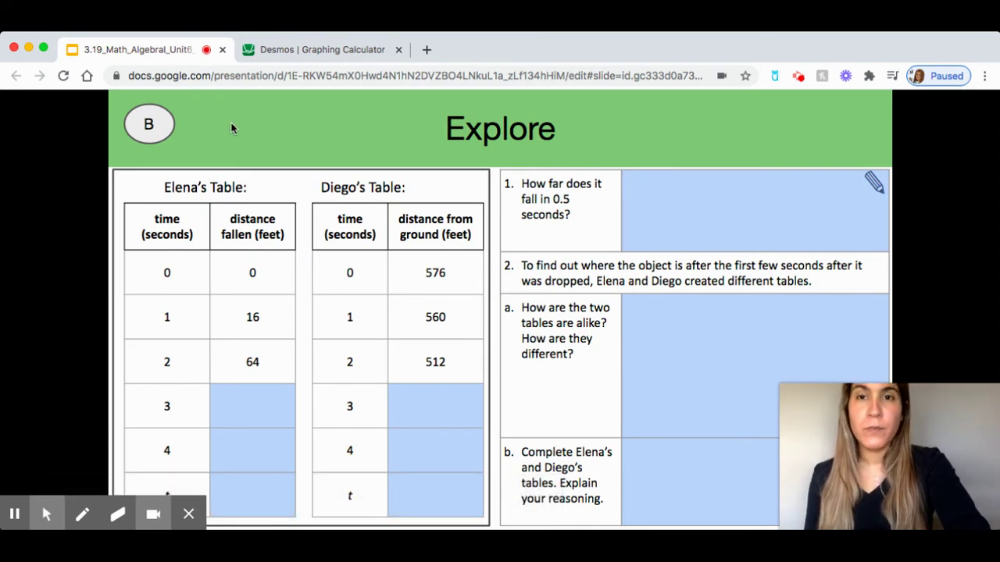
{"action": "left_click", "coordinate": [311, 54]}
{"action": "left_click", "coordinate": [144, 197]}
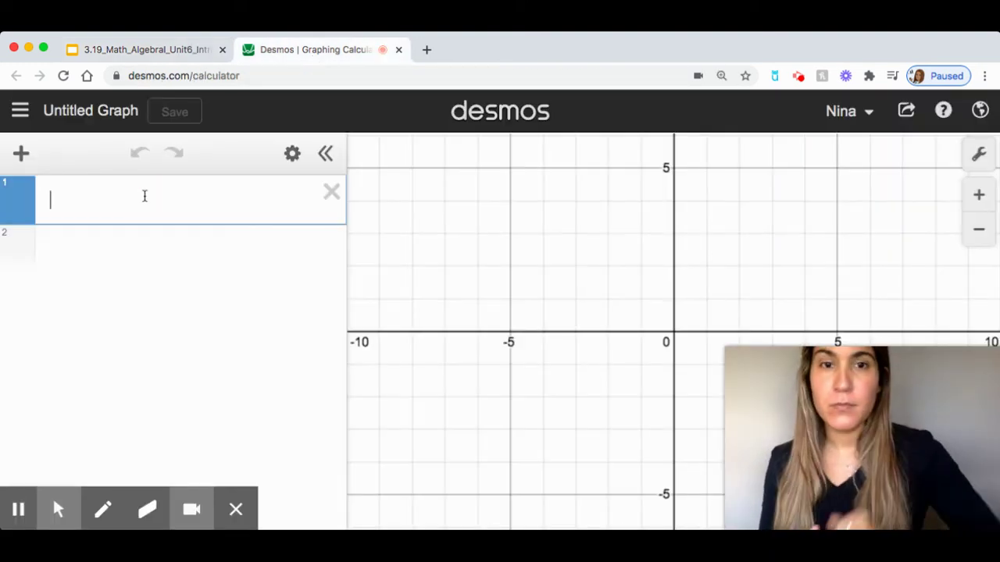
{"action": "type", "text": "("}
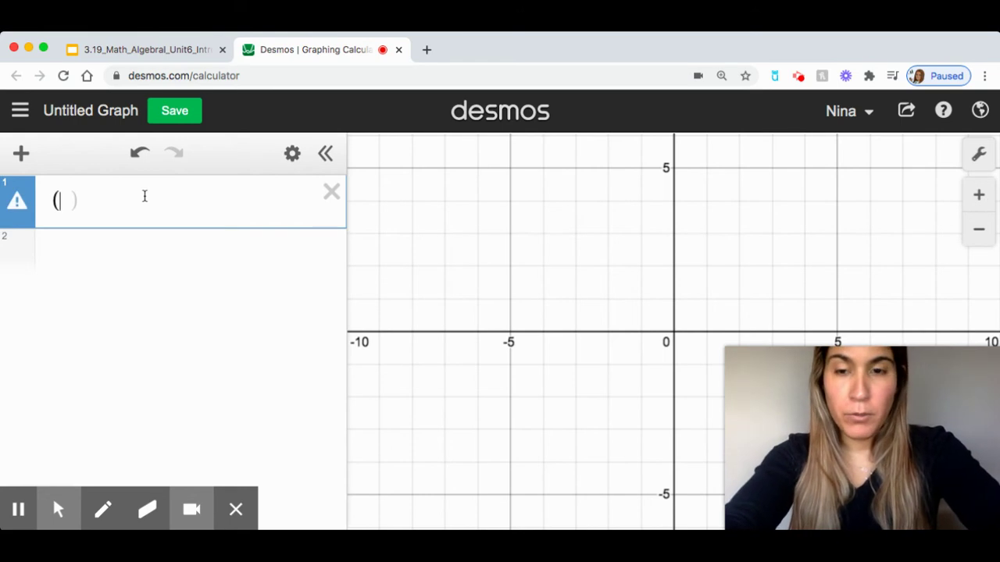
{"action": "type", "text": "0,0"}
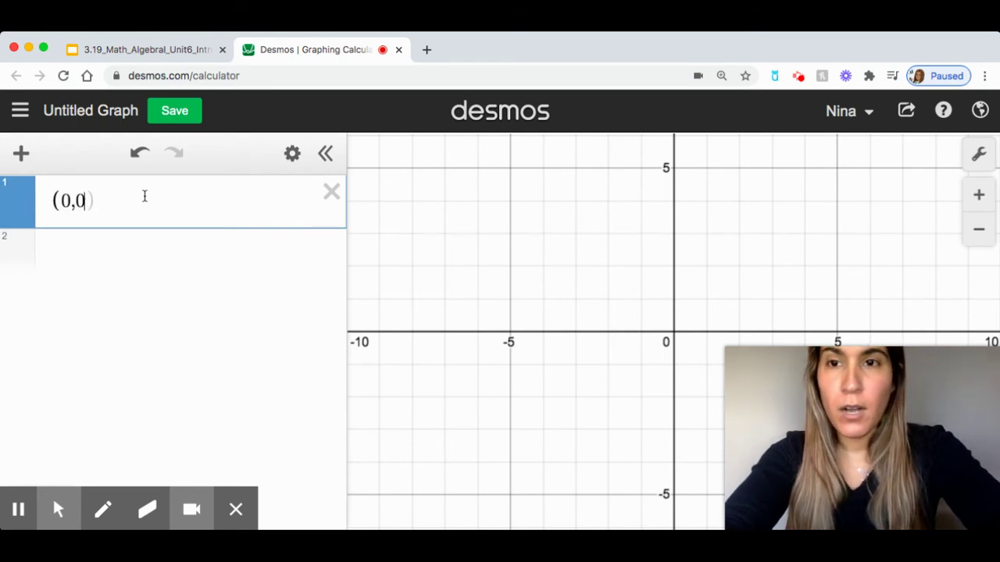
{"action": "type", "text": ")"}
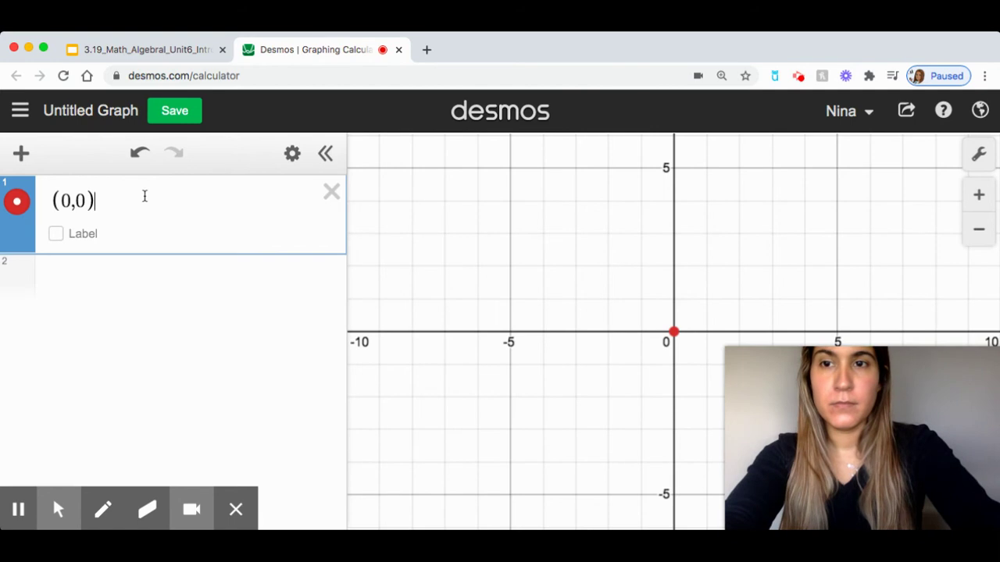
{"action": "key", "text": "Return"}
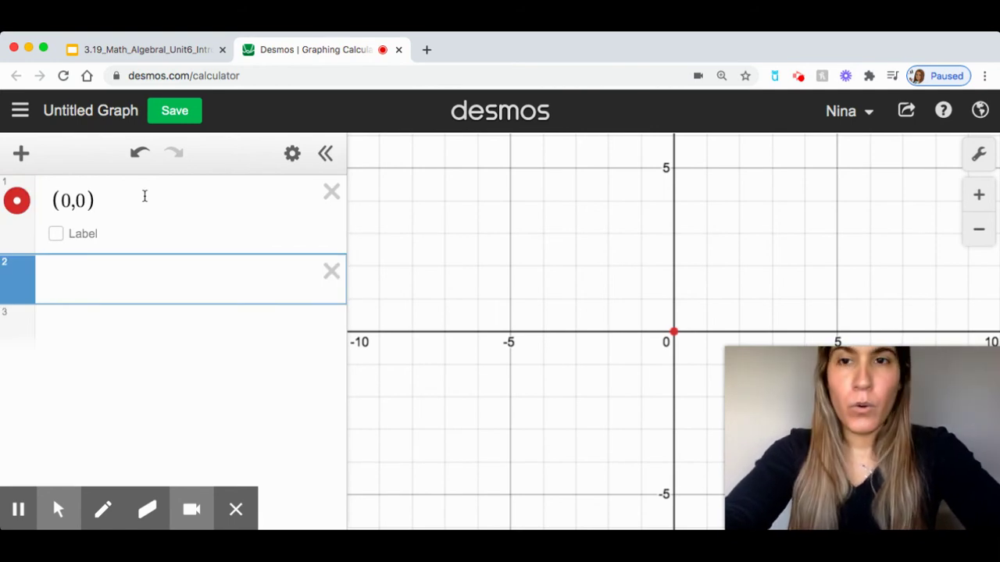
{"action": "type", "text": "(1"}
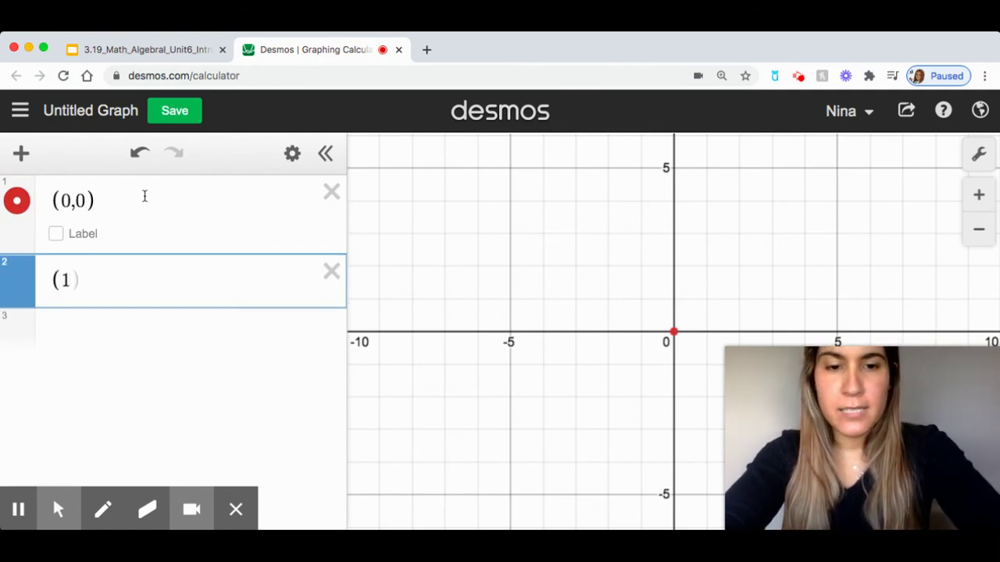
{"action": "type", "text": ",16)"}
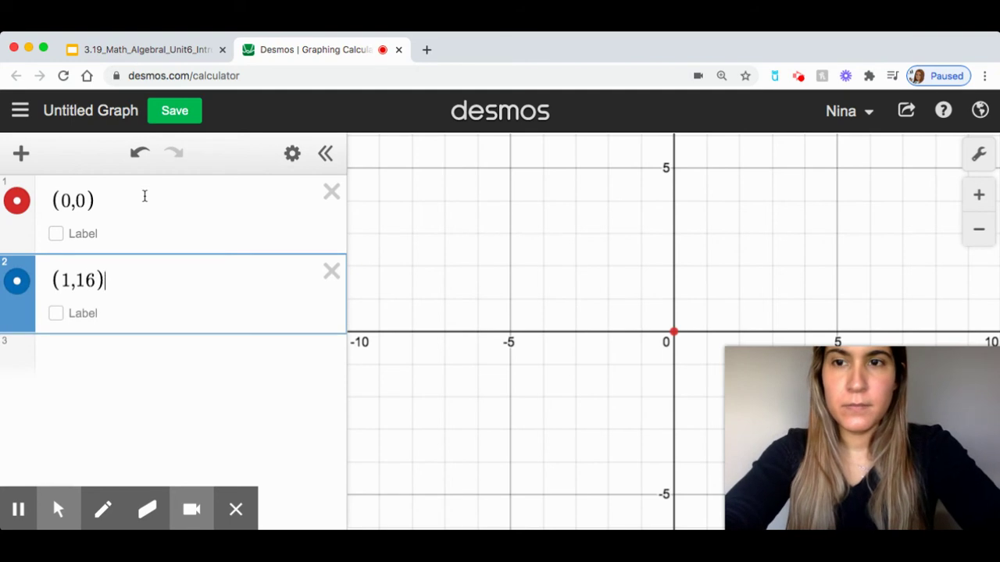
{"action": "key", "text": "Return"}
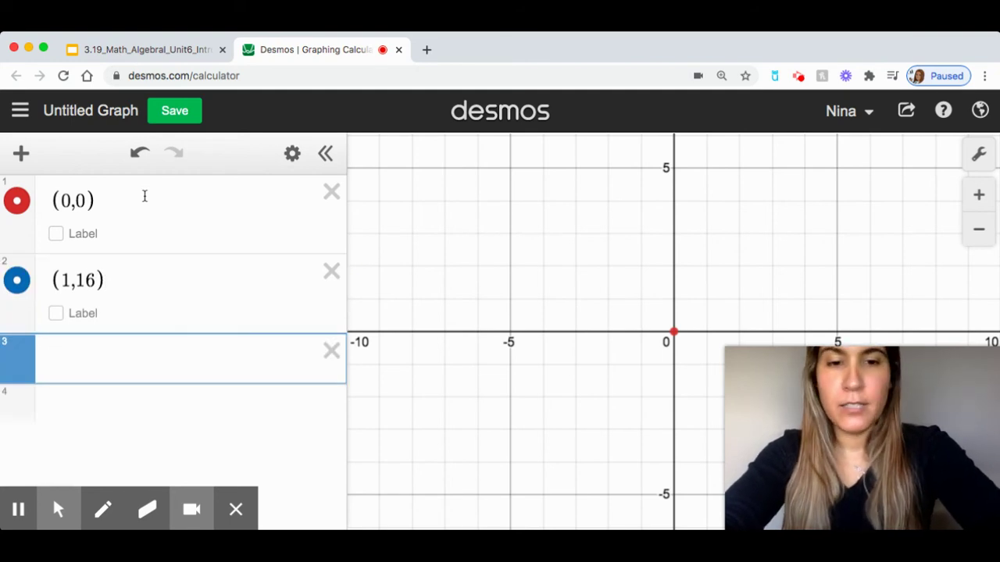
{"action": "type", "text": "(2,"}
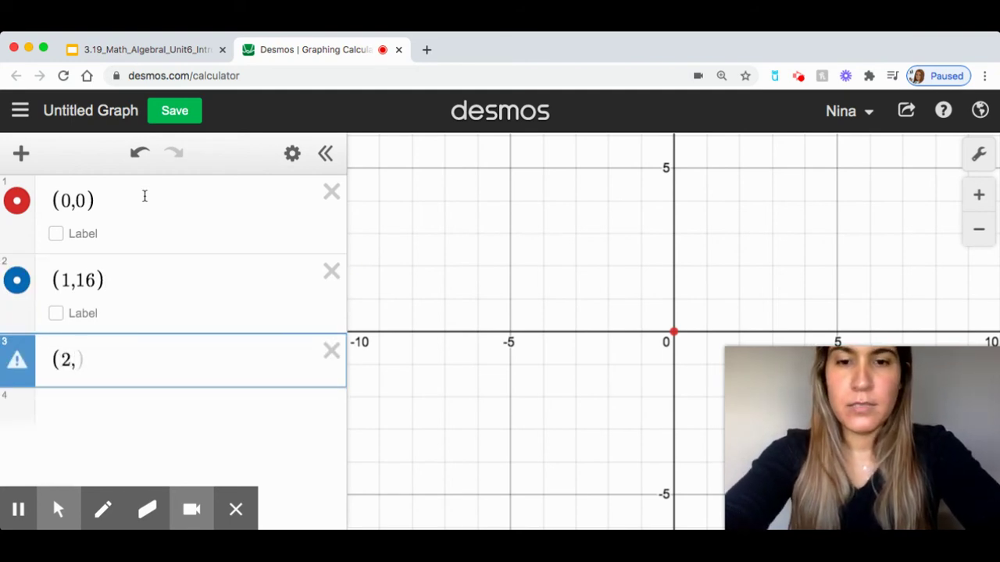
{"action": "type", "text": "64)"}
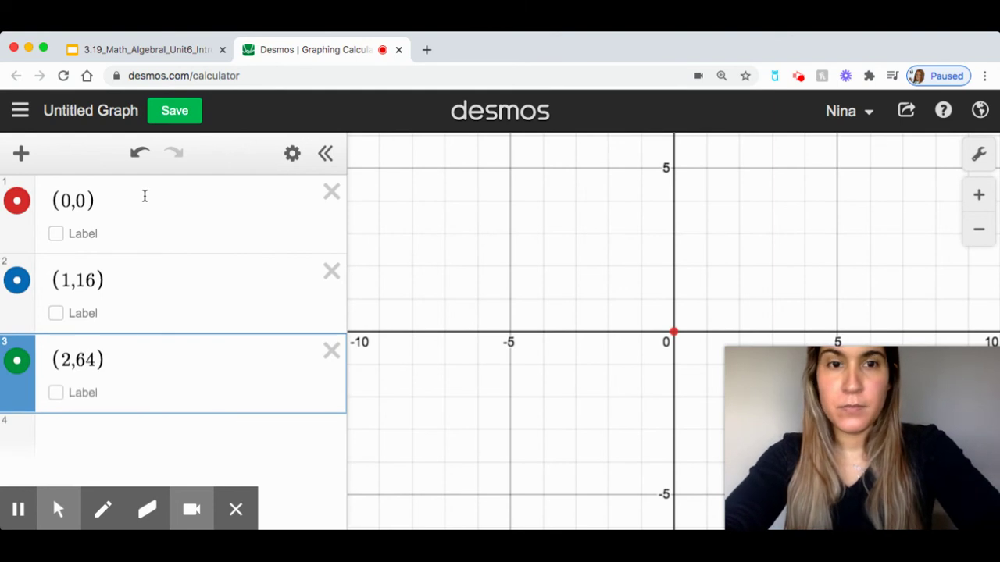
{"action": "left_click", "coordinate": [60, 235]}
- Label (1,16) and (2,64), then zoom out and pan so all three points fit
{"action": "left_click", "coordinate": [59, 313]}
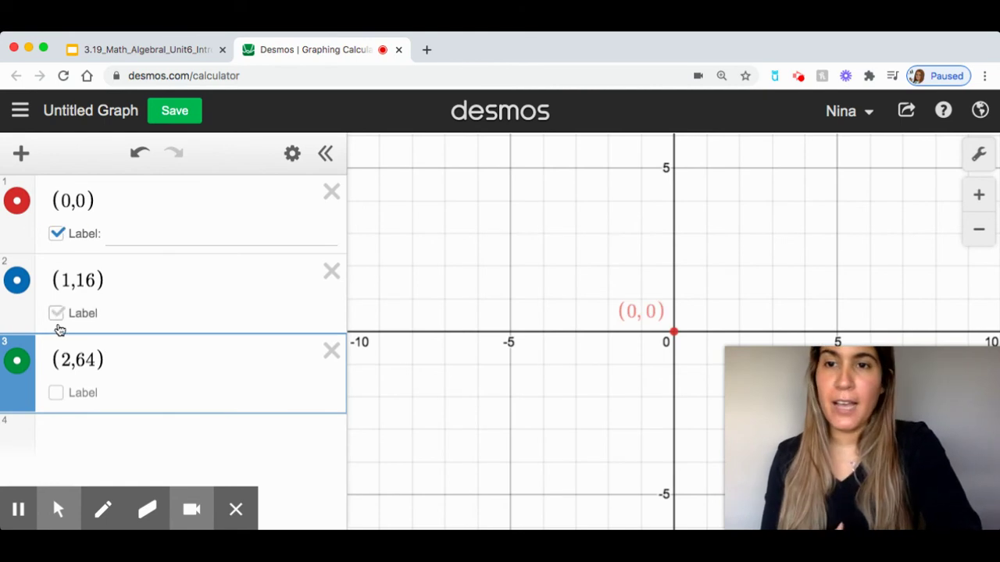
{"action": "left_click", "coordinate": [61, 393]}
{"action": "left_click_drag", "start_coordinate": [549, 350], "coordinate": [446, 405]}
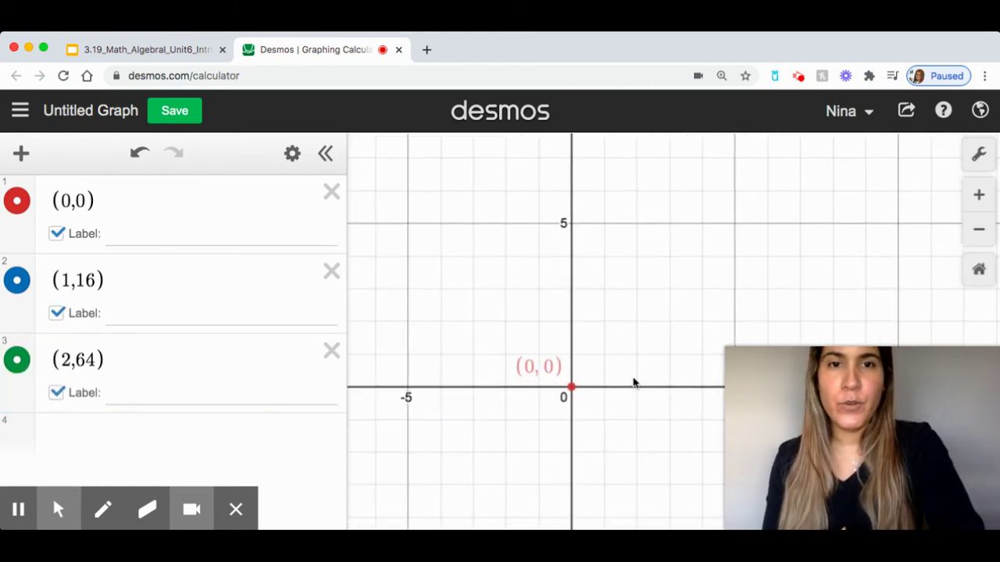
{"action": "left_click", "coordinate": [980, 232]}
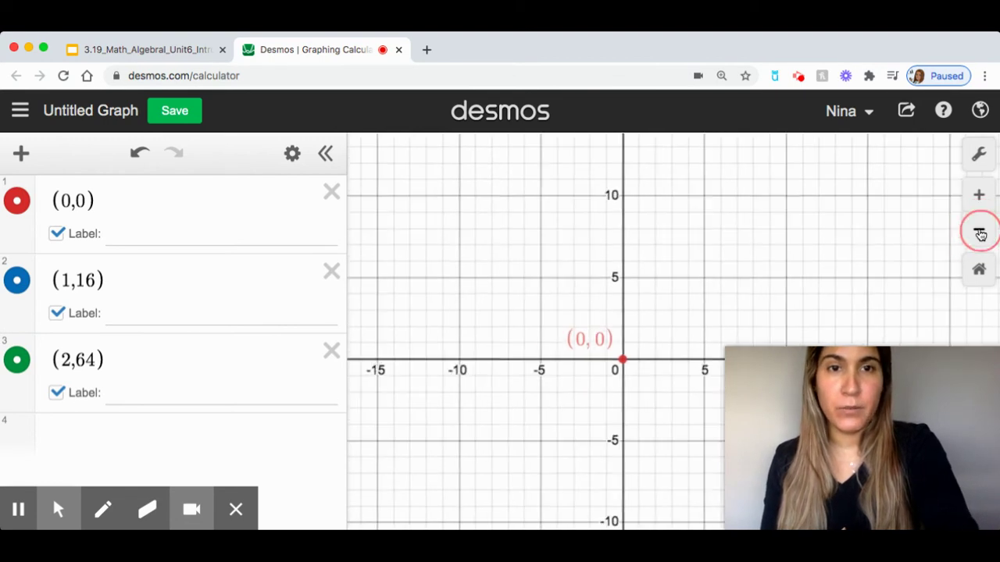
{"action": "left_click", "coordinate": [980, 233]}
{"action": "left_click", "coordinate": [980, 233]}
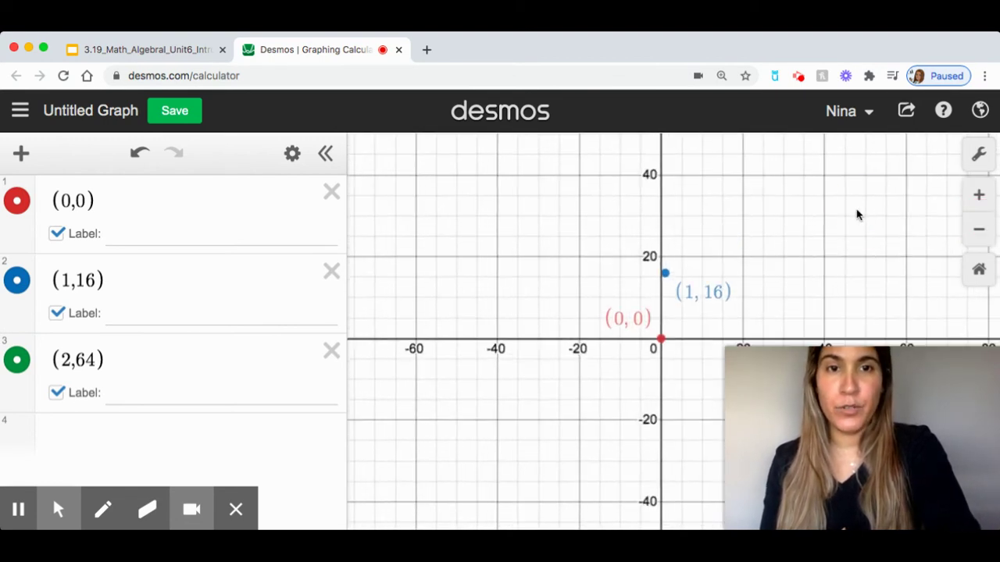
{"action": "left_click_drag", "start_coordinate": [857, 214], "coordinate": [748, 290]}
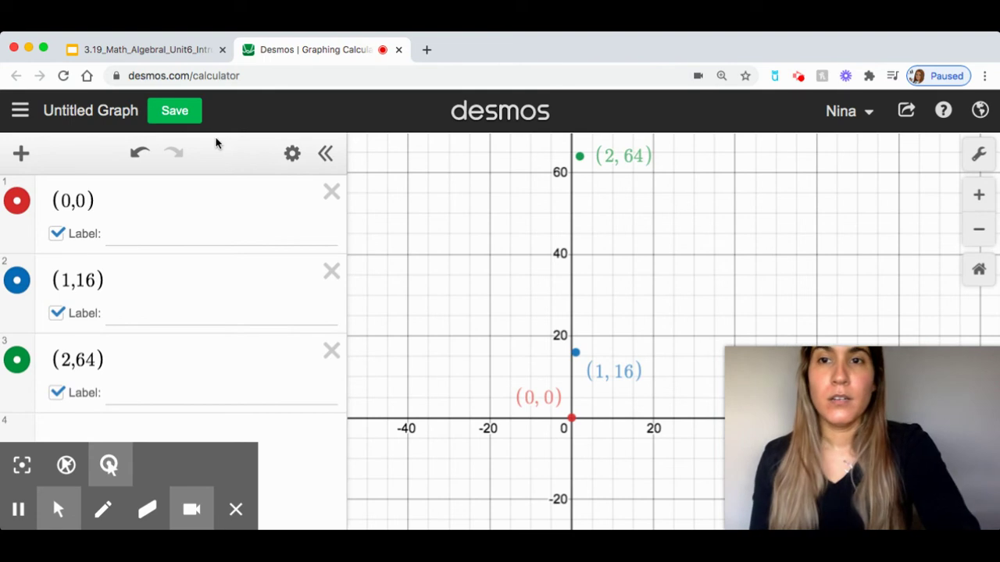
- Return to the presentation's slide requesting the Desmos graph
{"action": "left_click", "coordinate": [177, 53]}
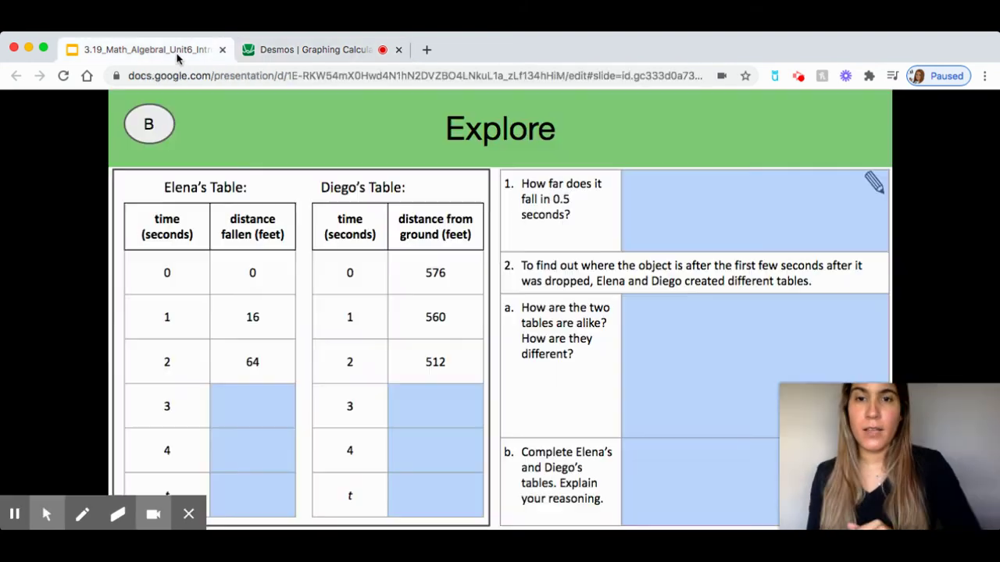
{"action": "key", "text": "Right"}
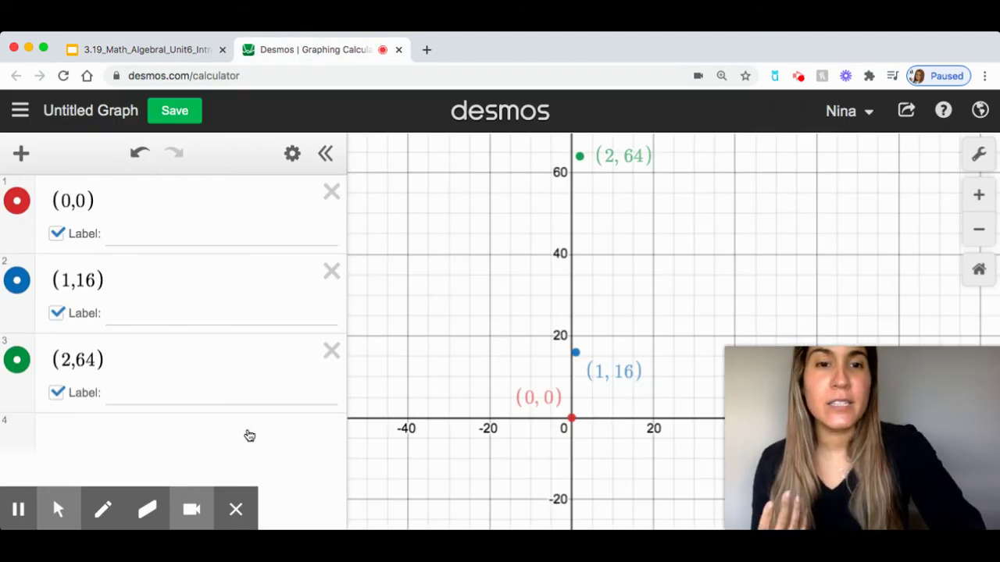
- Add y = 16x² as expression 4 and zoom in around its vertex through the points
{"action": "left_click", "coordinate": [248, 434]}
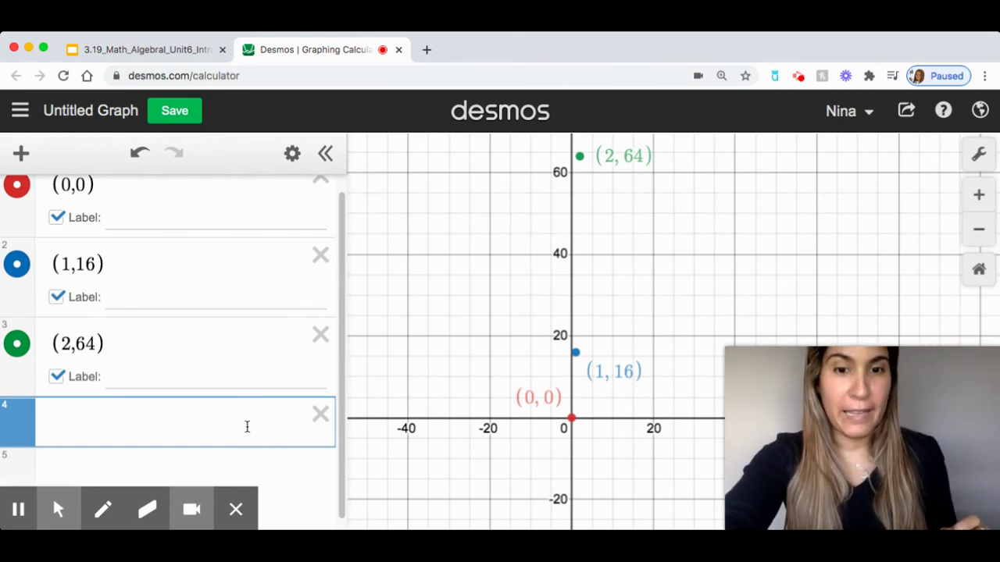
{"action": "type", "text": "y = "}
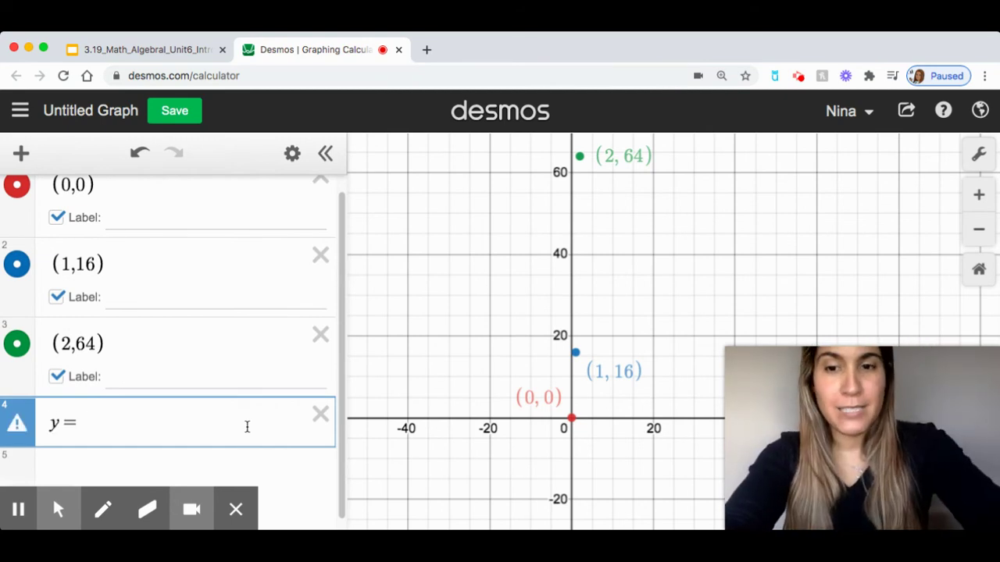
{"action": "type", "text": "16"}
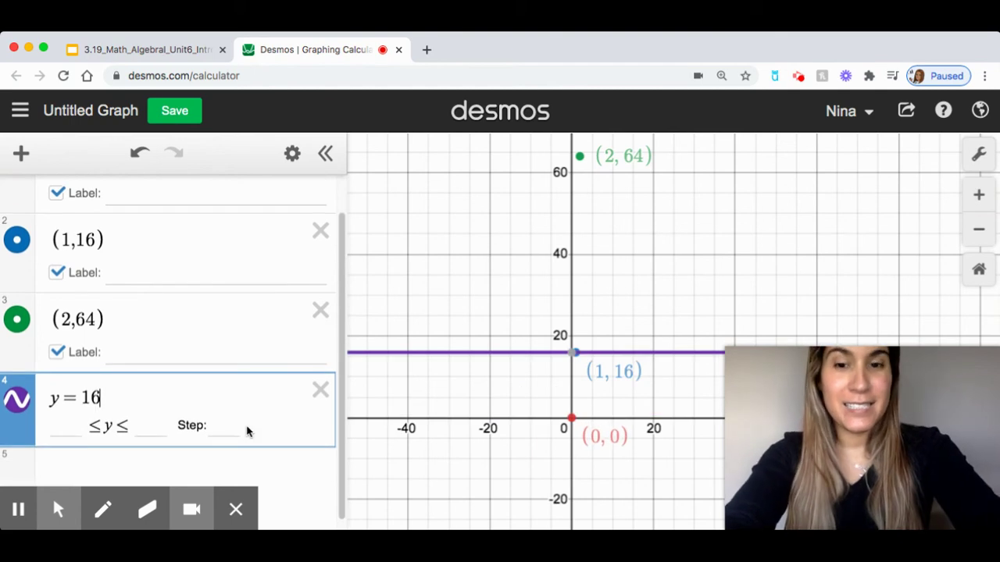
{"action": "type", "text": "x"}
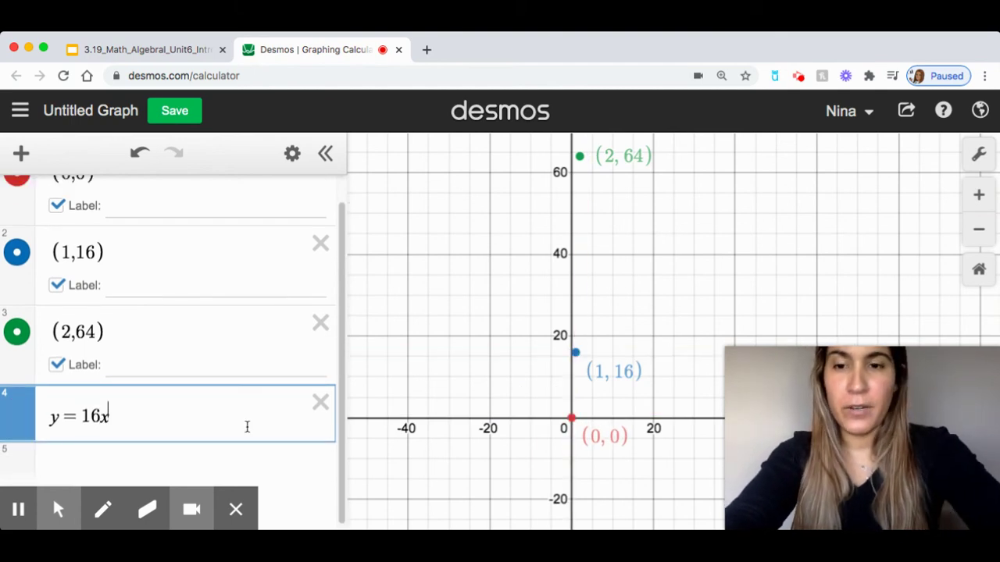
{"action": "type", "text": "^2"}
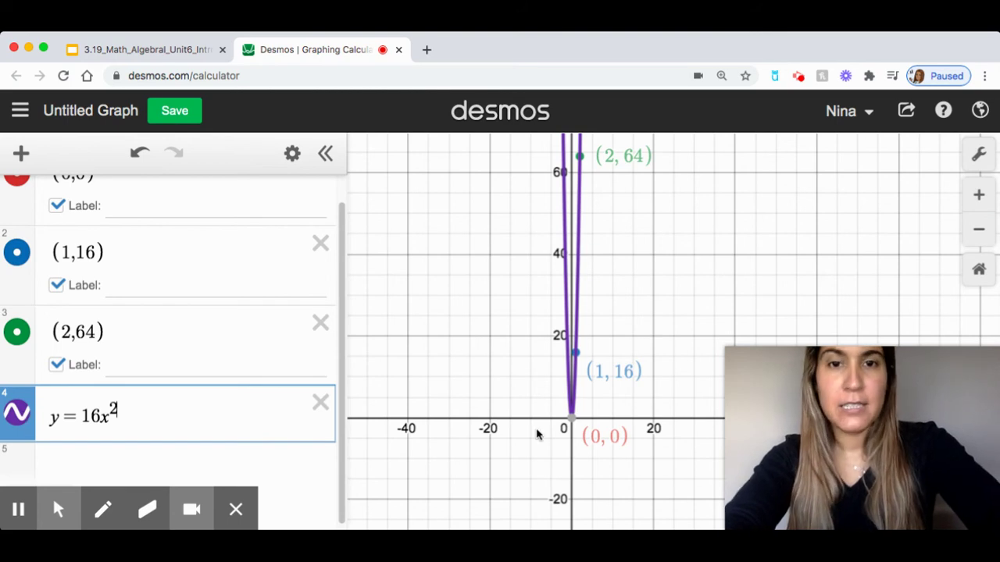
{"action": "scroll", "coordinate": [537, 435], "scroll_direction": "down", "scroll_amount": 2}
{"action": "scroll", "coordinate": [536, 435], "scroll_direction": "up", "scroll_amount": 5}
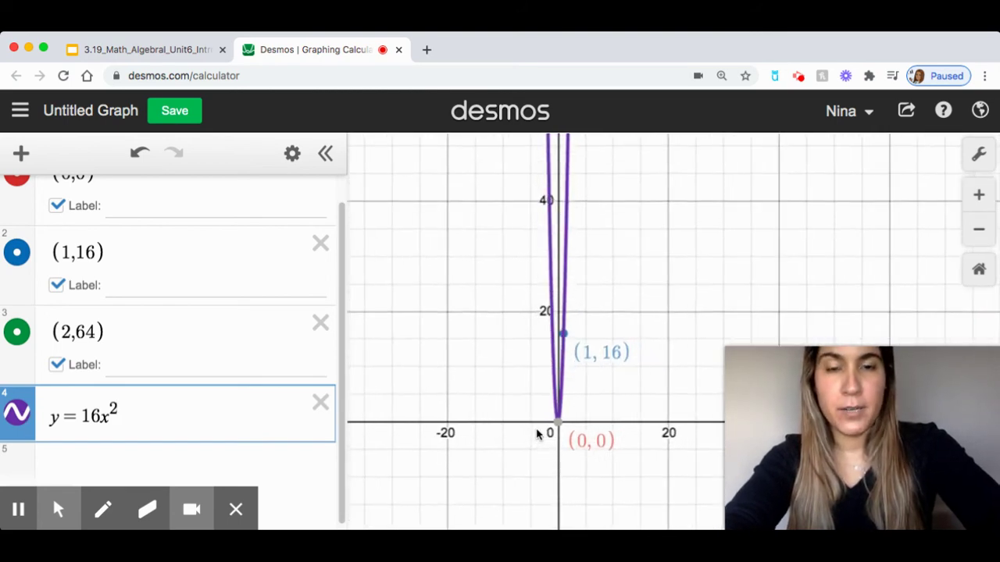
{"action": "scroll", "coordinate": [537, 435], "scroll_direction": "up", "scroll_amount": 3}
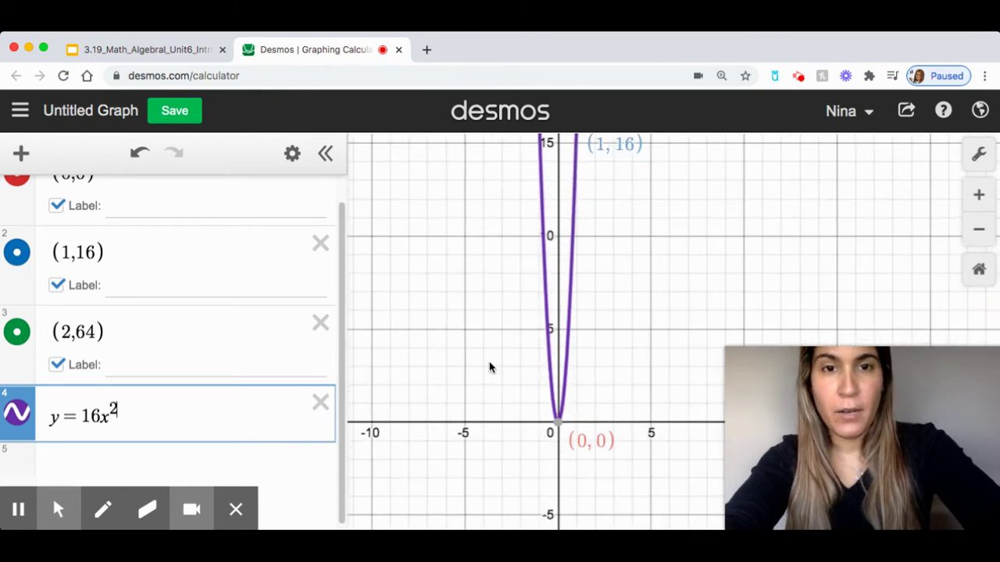
{"action": "left_click_drag", "start_coordinate": [490, 367], "coordinate": [486, 418]}
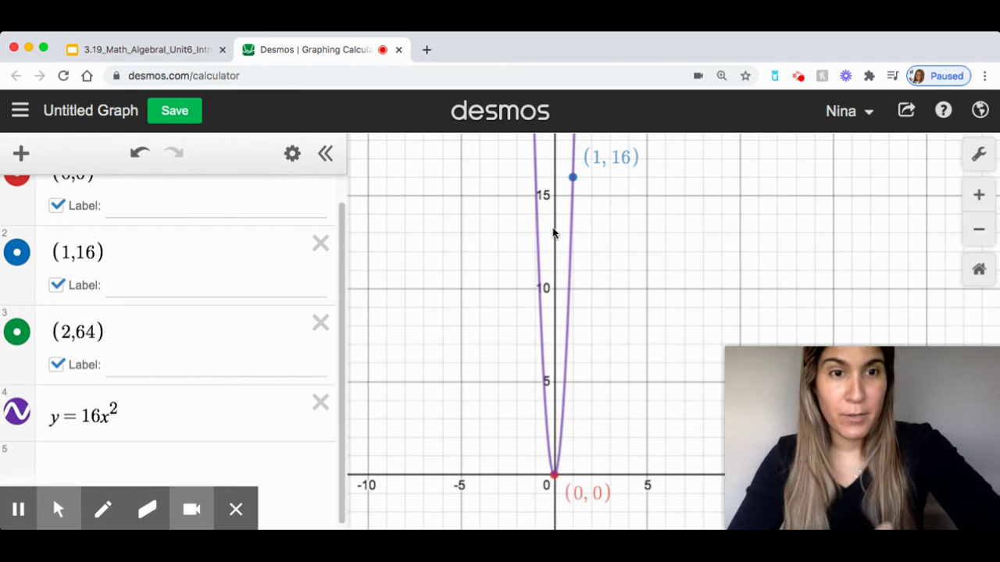
{"action": "left_click", "coordinate": [147, 412]}
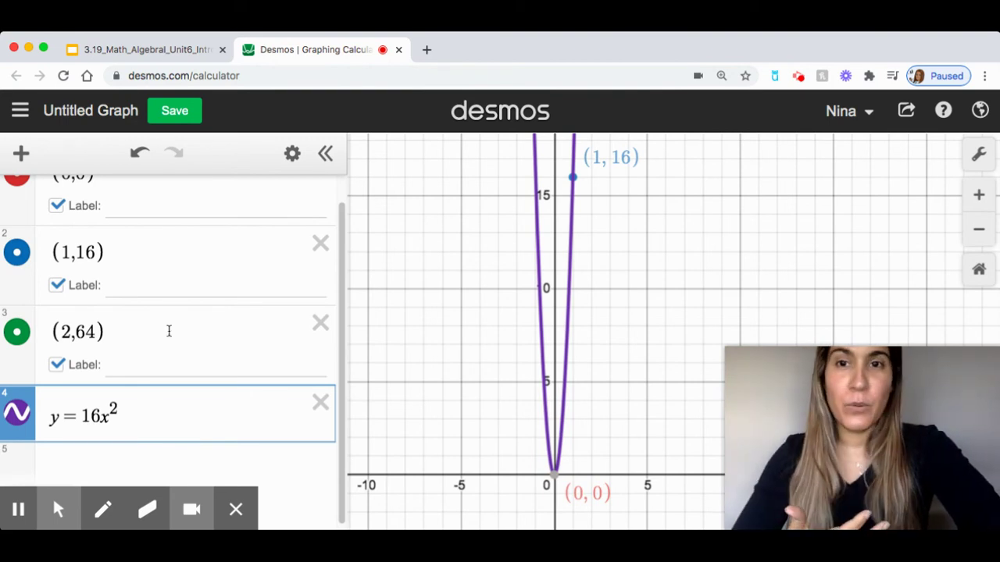
{"action": "left_click", "coordinate": [292, 155]}
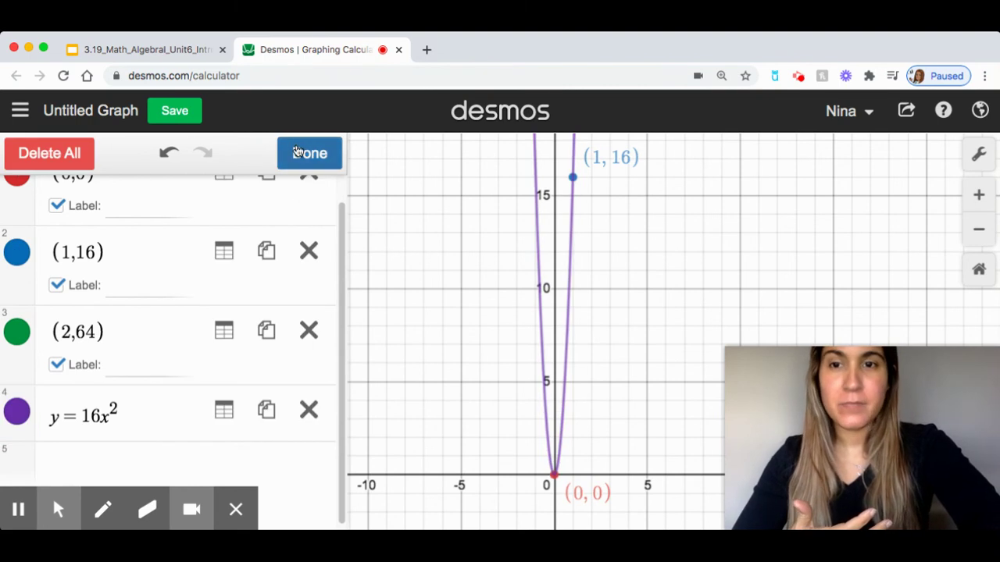
- Convert y = 16x² into a table for x from −2 to 2 giving 64, 16, 0, 16, 64
{"action": "left_click", "coordinate": [224, 414]}
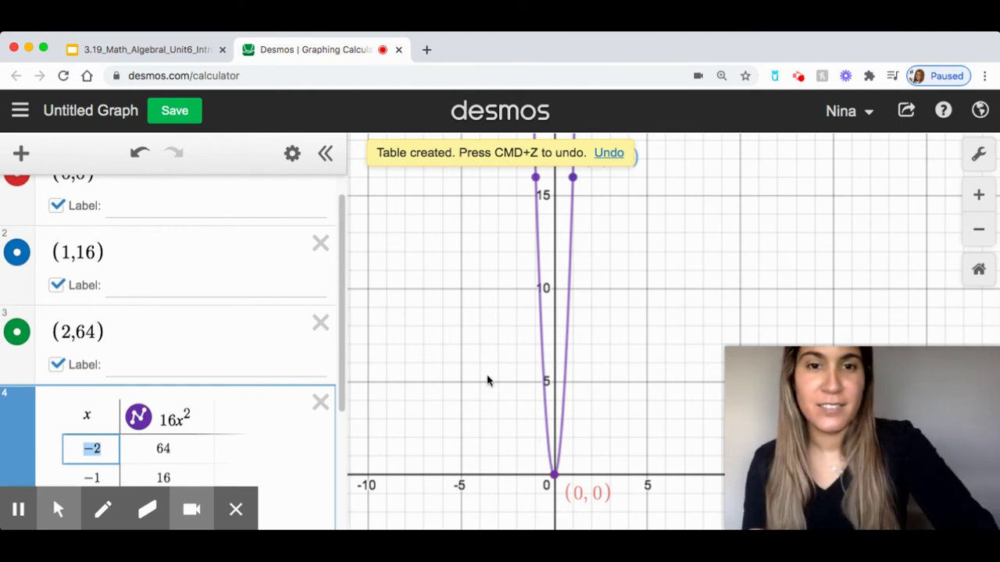
{"action": "scroll", "coordinate": [266, 399], "scroll_direction": "down", "scroll_amount": 1}
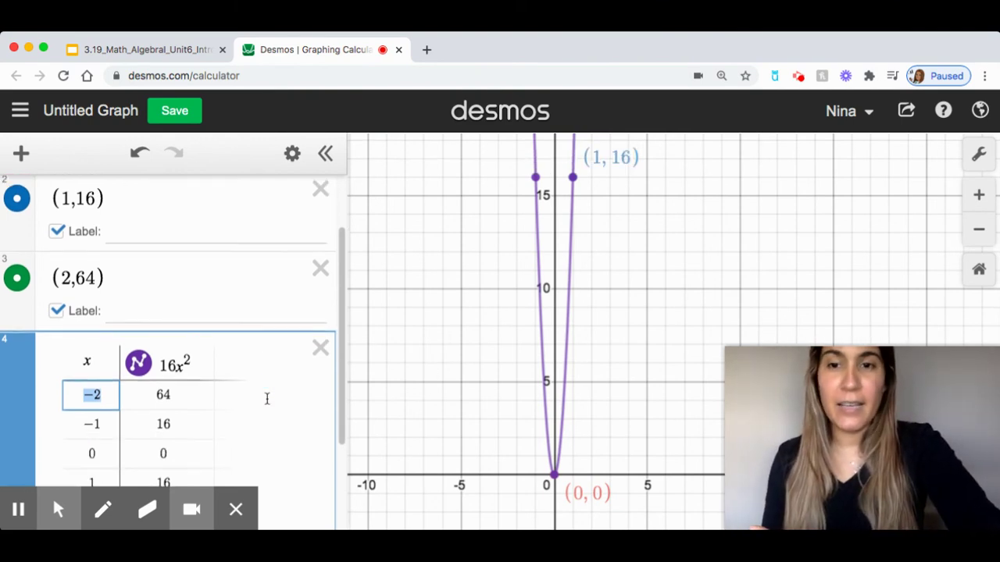
{"action": "scroll", "coordinate": [266, 398], "scroll_direction": "down", "scroll_amount": 1}
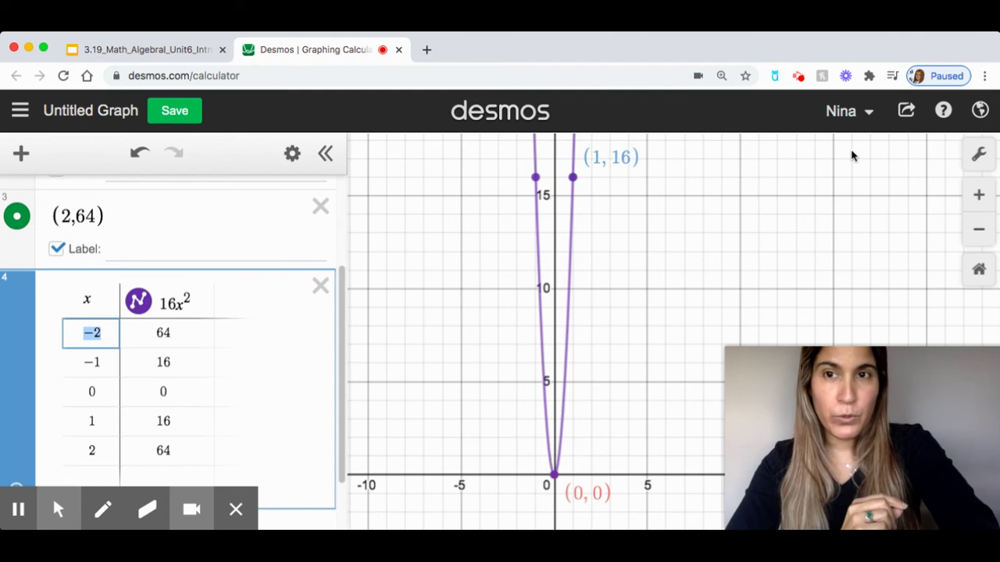
- Save the graph titled with the author's name plus '-IntroQuadratics-Elana's Table'
{"action": "left_click", "coordinate": [94, 117]}
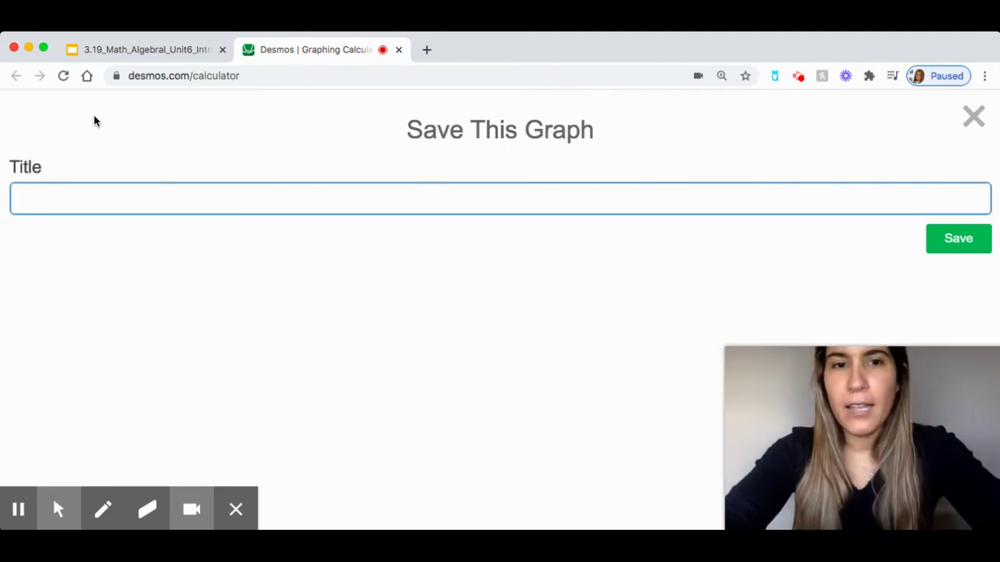
{"action": "type", "text": "NMelend"}
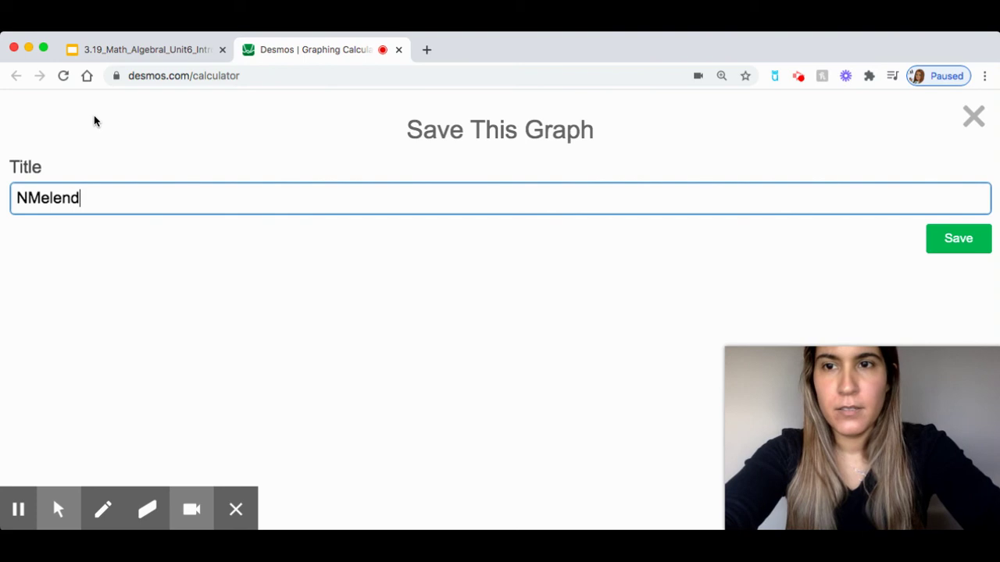
{"action": "type", "text": "ez-"}
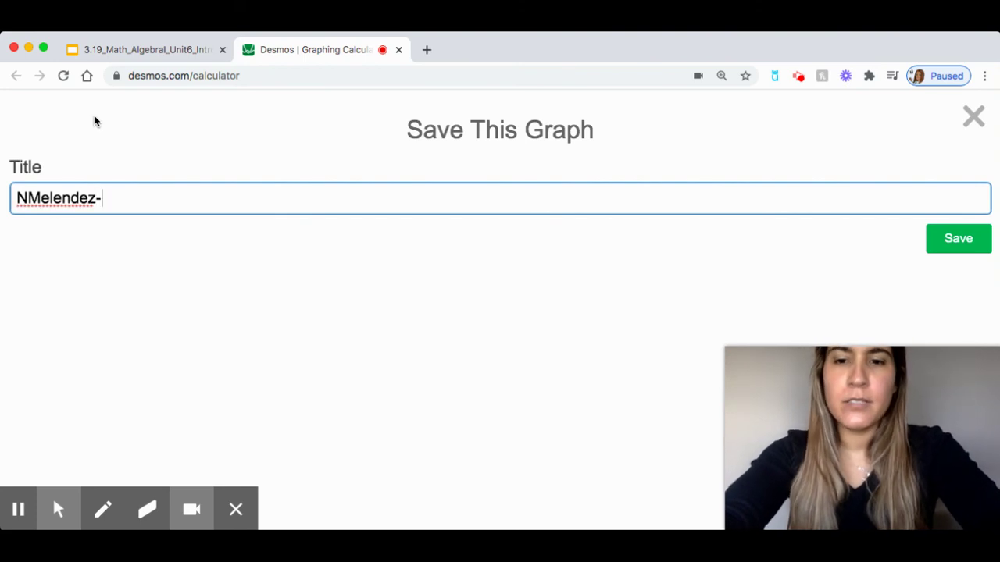
{"action": "type", "text": "Intr"}
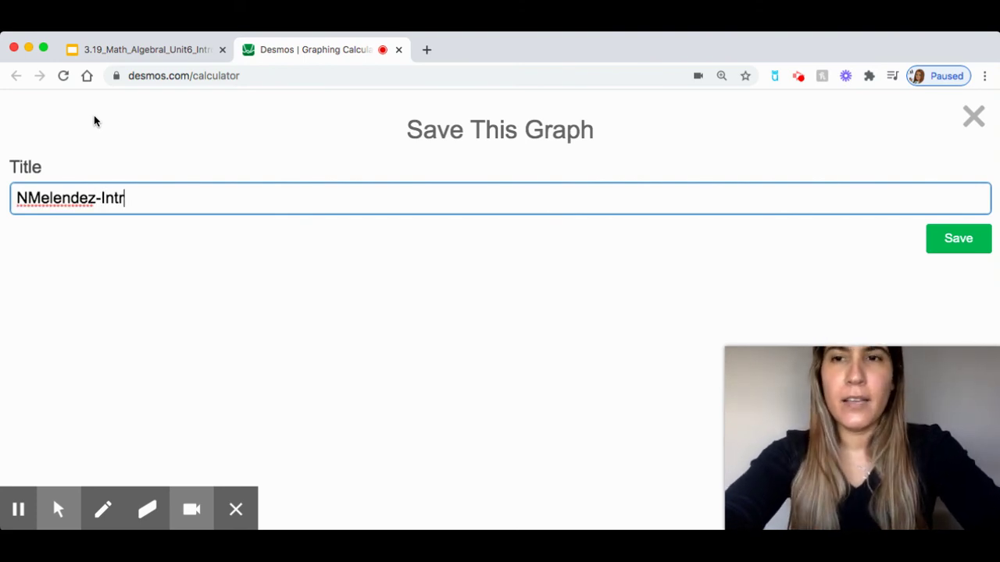
{"action": "type", "text": "oQuad"}
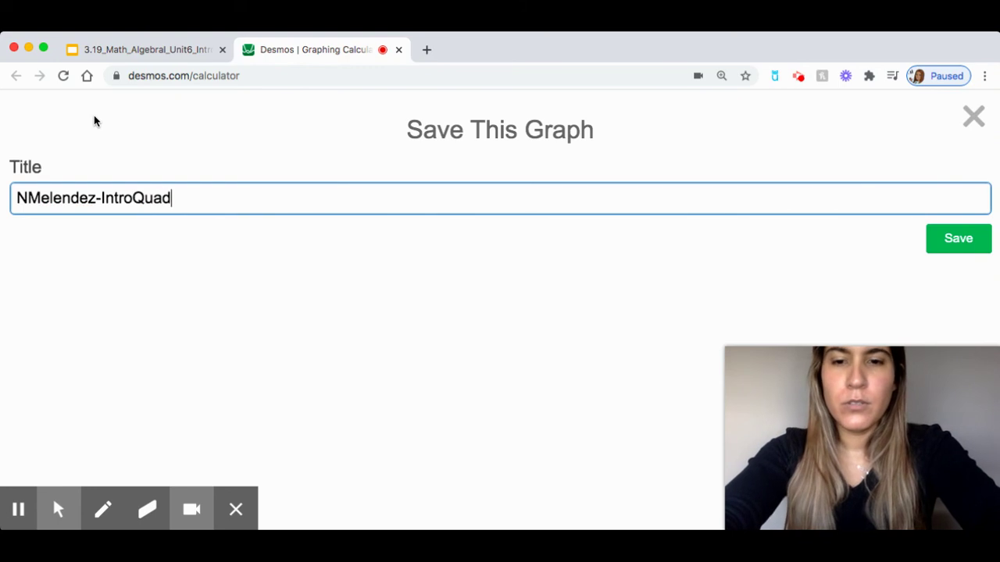
{"action": "type", "text": "rad"}
{"action": "key", "text": "BackSpace"}
{"action": "type", "text": "t"}
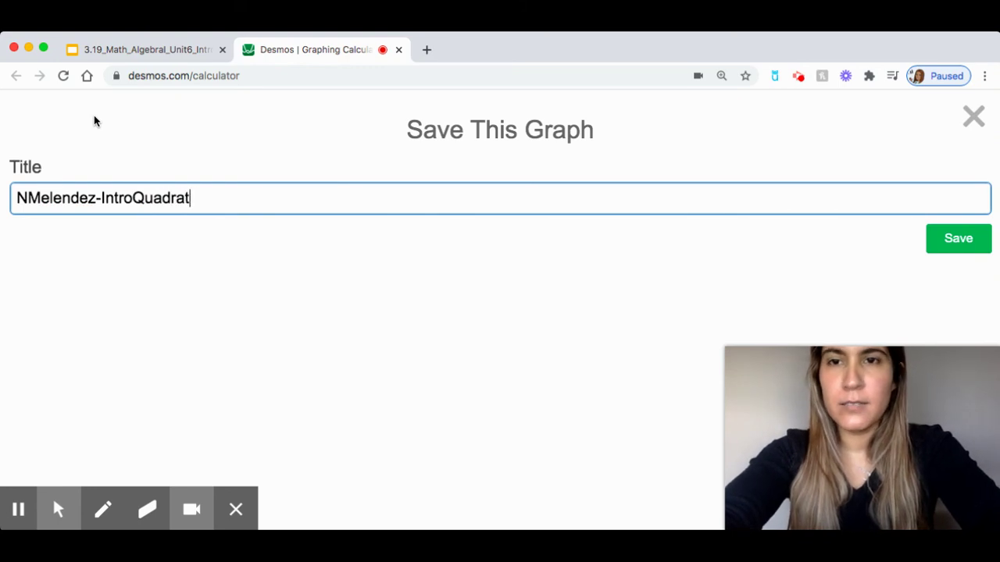
{"action": "type", "text": "ics-"}
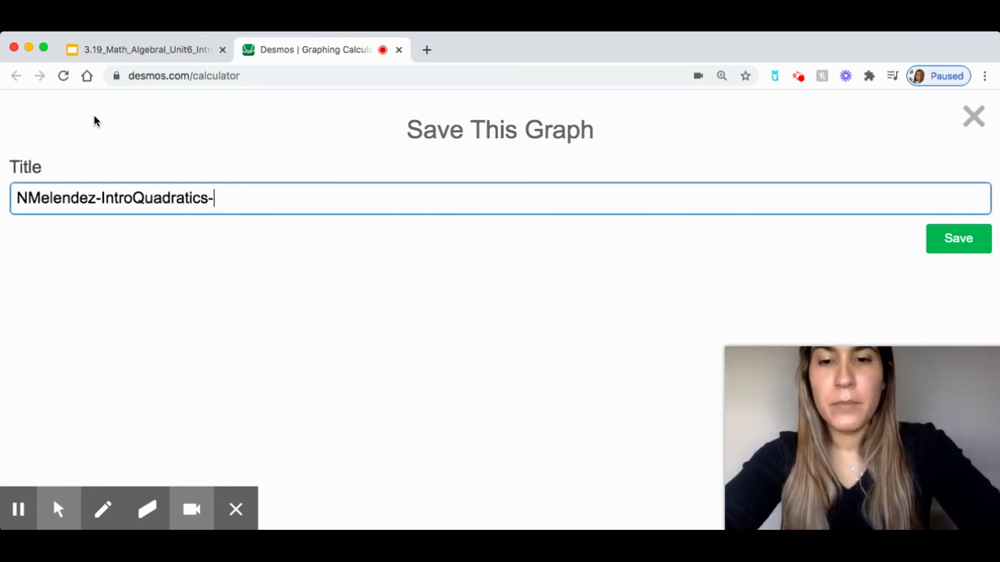
{"action": "type", "text": "Ela"}
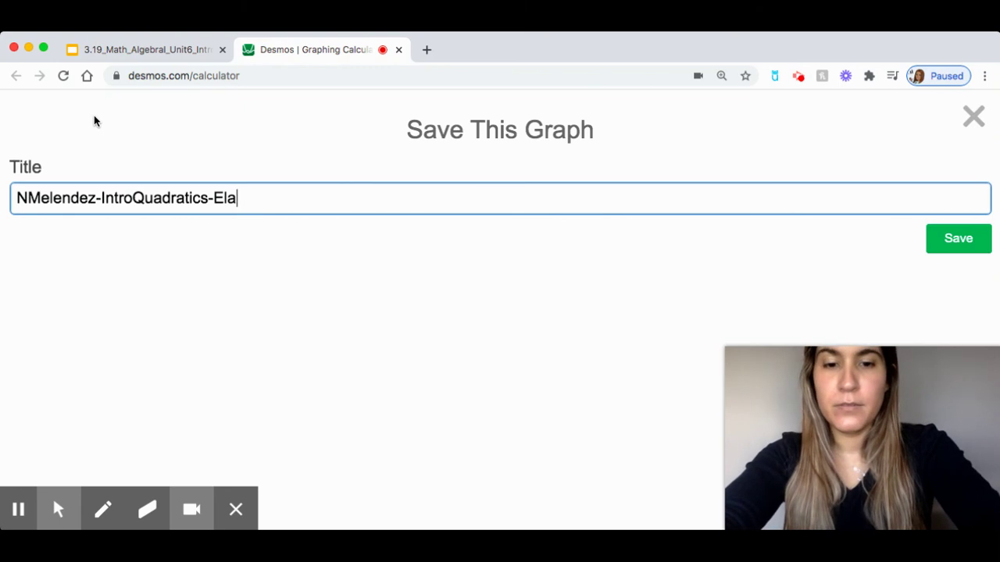
{"action": "type", "text": "na's Table"}
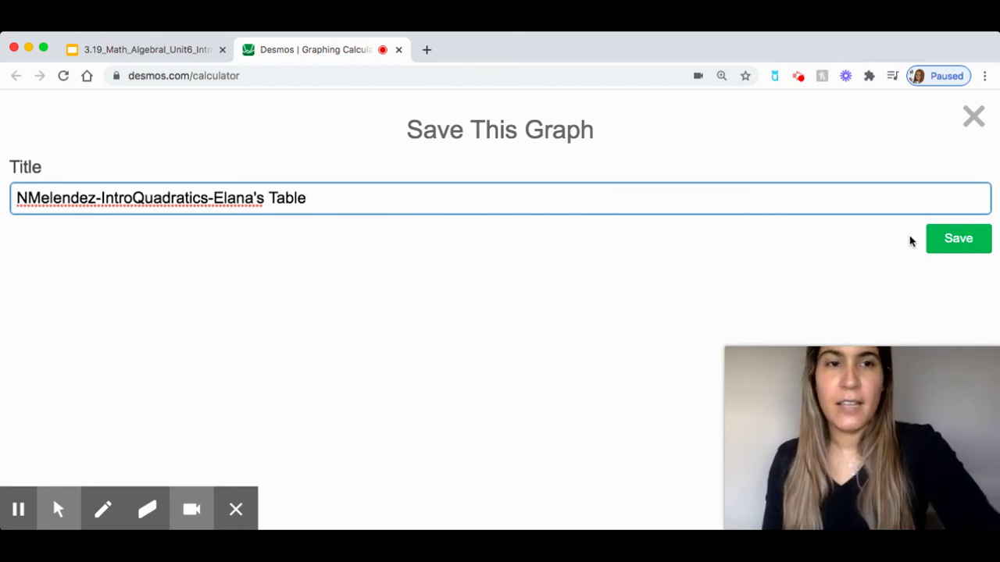
{"action": "left_click", "coordinate": [945, 248]}
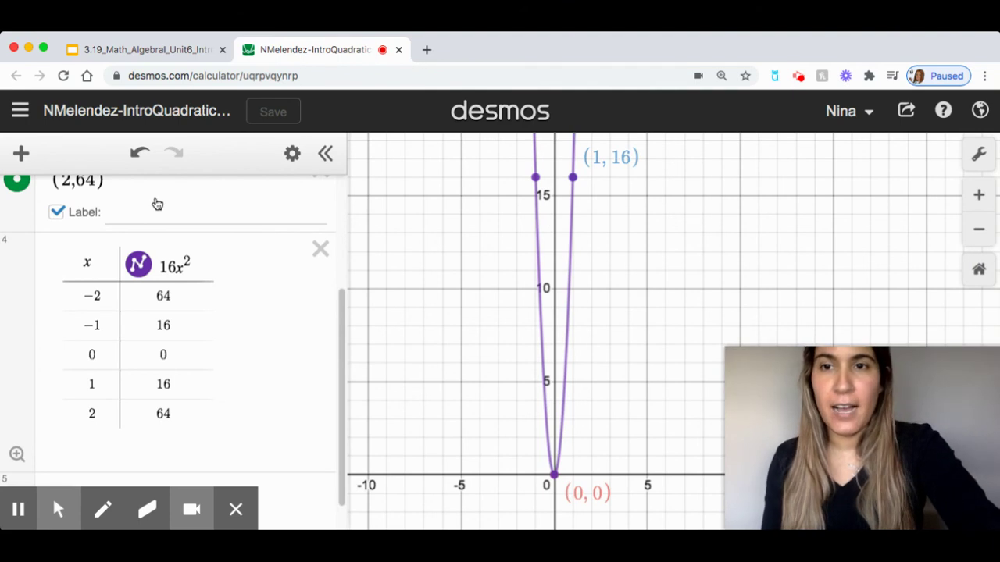
- Re-enter the point (2,64), turn on its coordinate label, and save the graph
{"action": "left_click", "coordinate": [128, 188]}
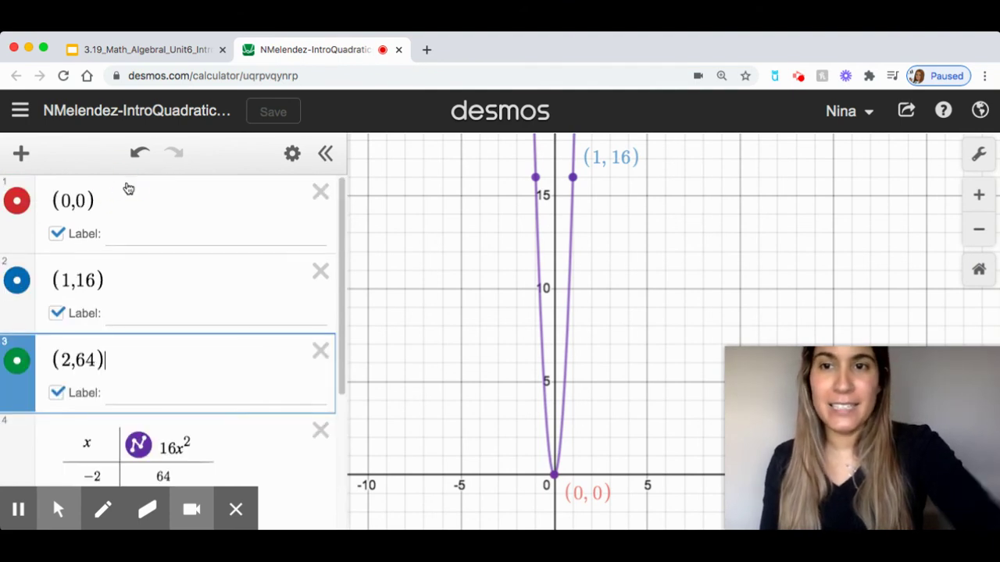
{"action": "key", "text": "BackSpace"}
{"action": "key", "text": "BackSpace"}
{"action": "key", "text": "BackSpace"}
{"action": "key", "text": "BackSpace"}
{"action": "key", "text": "BackSpace"}
{"action": "key", "text": "BackSpace"}
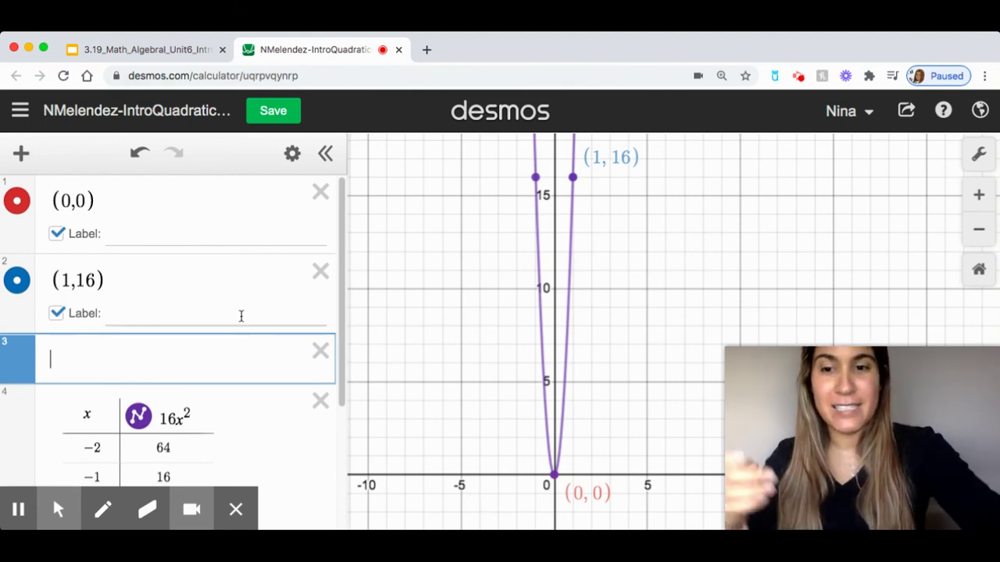
{"action": "type", "text": "("}
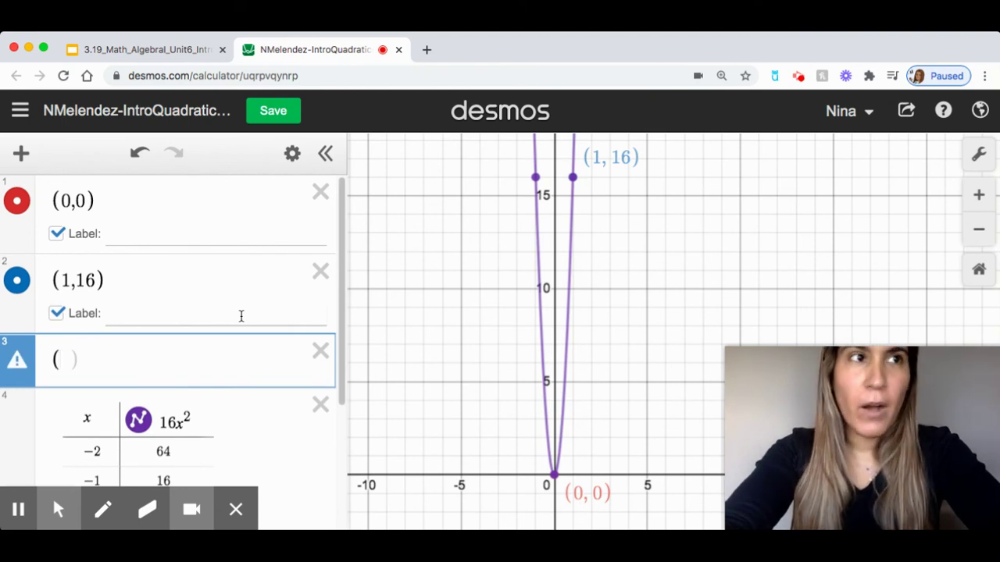
{"action": "type", "text": "2,64"}
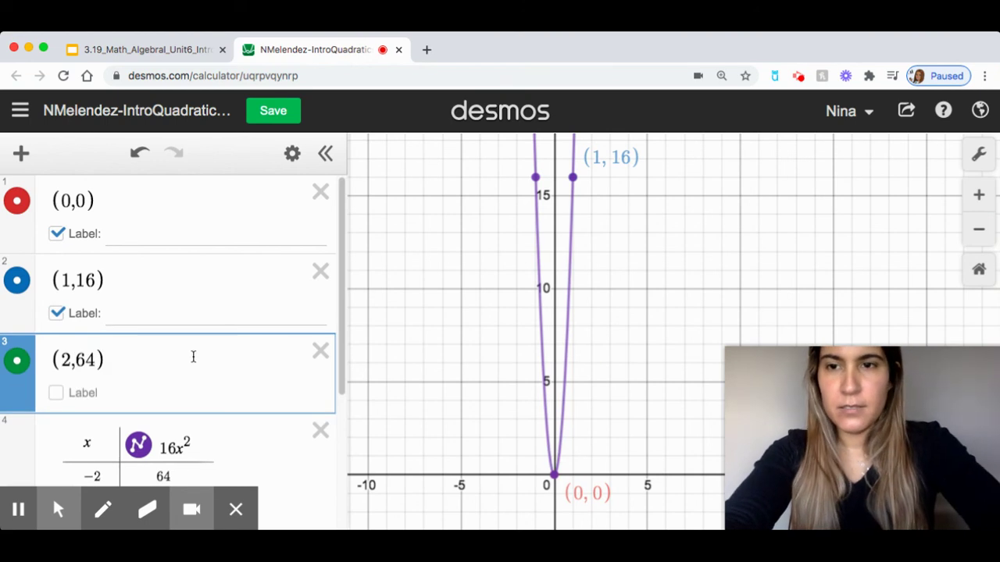
{"action": "left_click", "coordinate": [56, 393]}
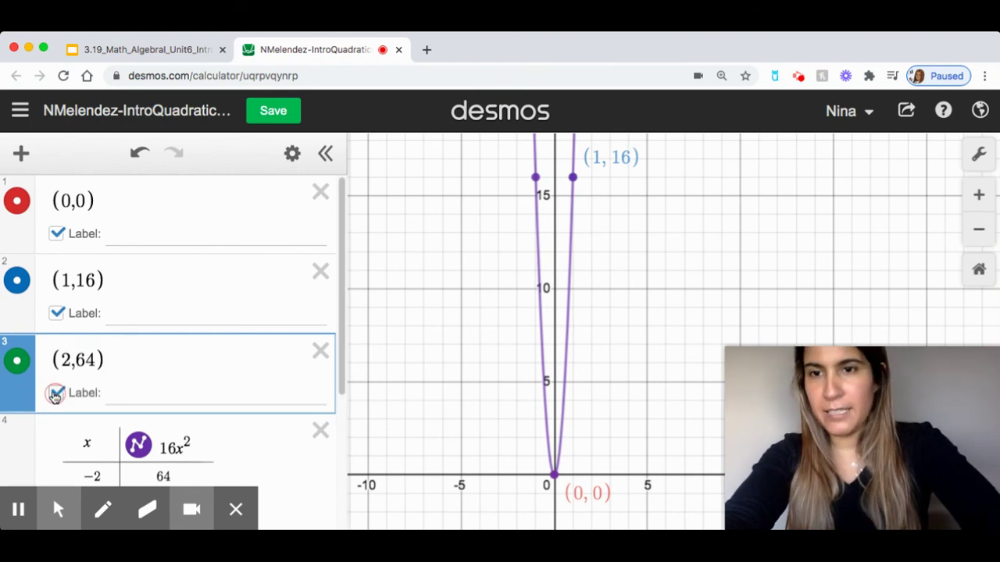
{"action": "left_click", "coordinate": [273, 110]}
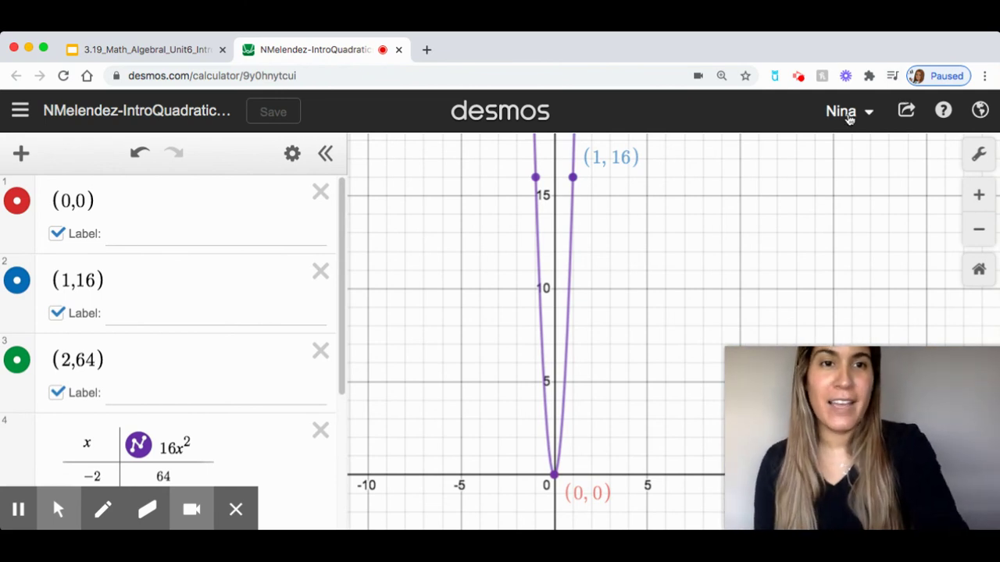
- Copy the Desmos graph's share link and return to the Google Slides tab
{"action": "left_click", "coordinate": [907, 112]}
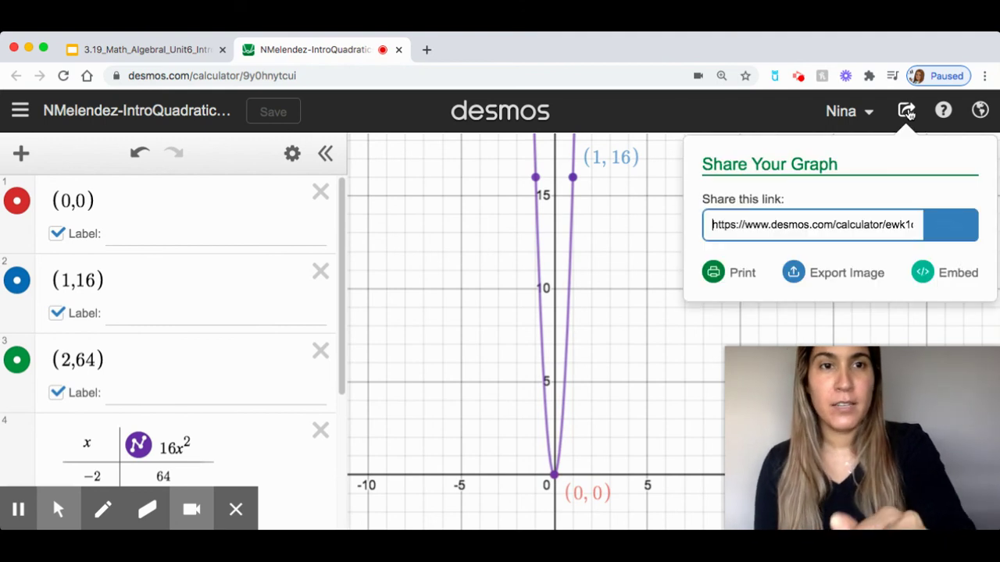
{"action": "left_click", "coordinate": [956, 225]}
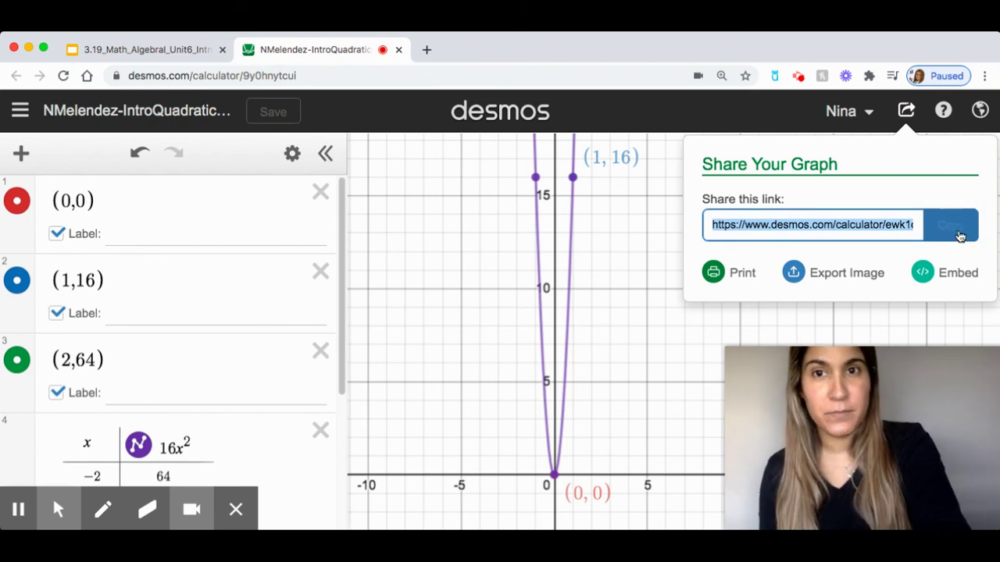
{"action": "left_click", "coordinate": [182, 50]}
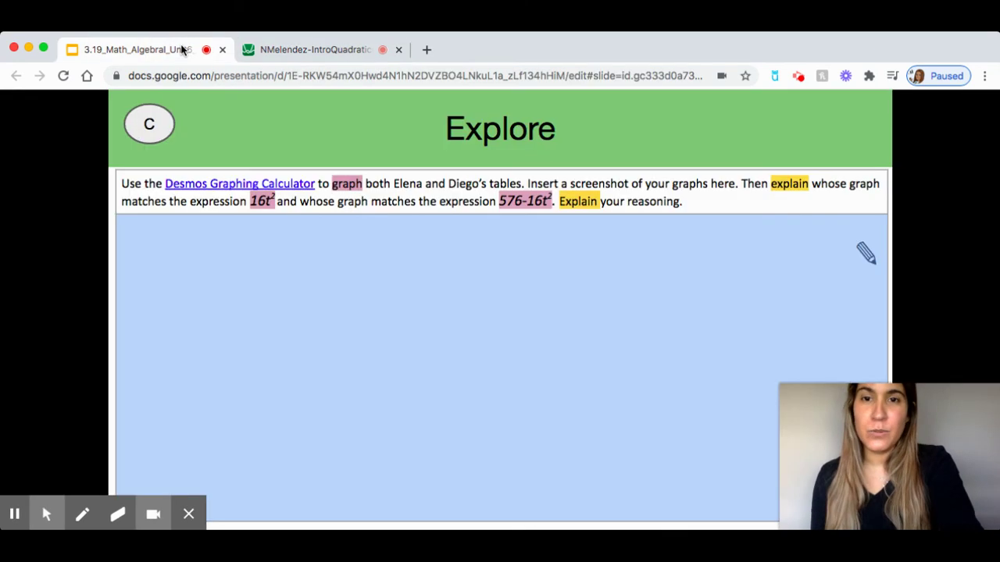
- Paste the Desmos share link into the blue answer box as a hyperlink and test that it opens
{"action": "key", "text": "Escape"}
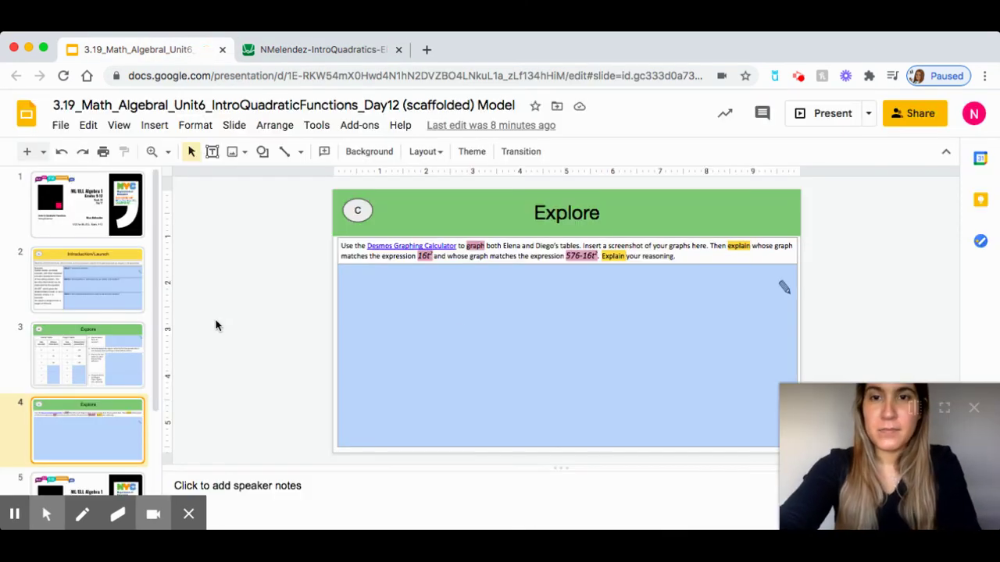
{"action": "left_click", "coordinate": [394, 277]}
{"action": "left_click", "coordinate": [375, 278]}
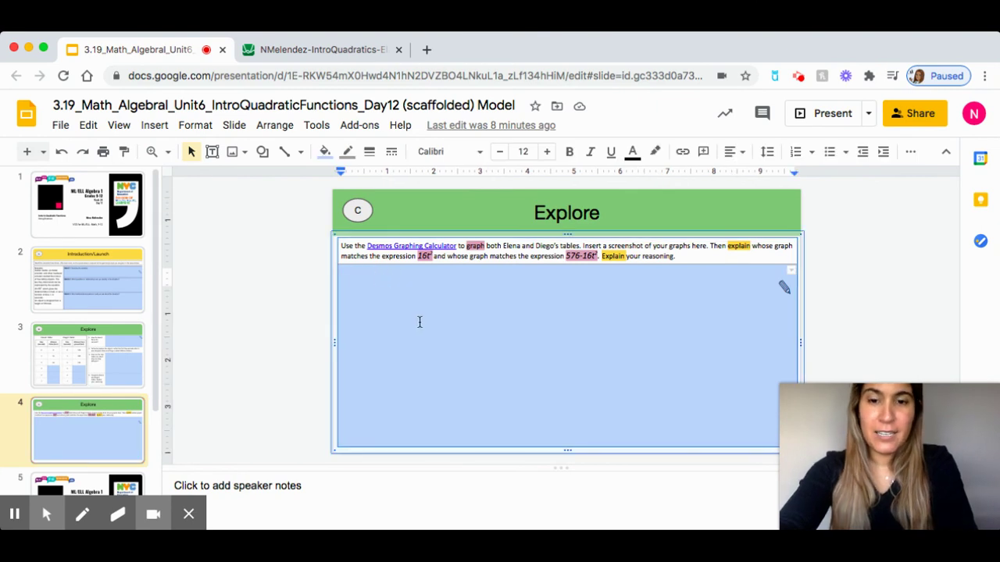
{"action": "left_click", "coordinate": [89, 125]}
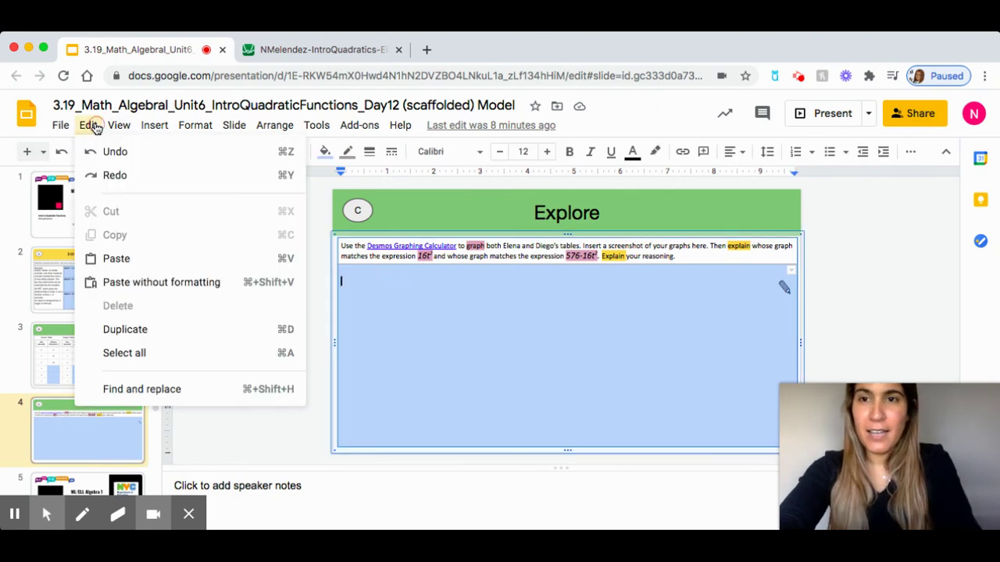
{"action": "left_click", "coordinate": [119, 262]}
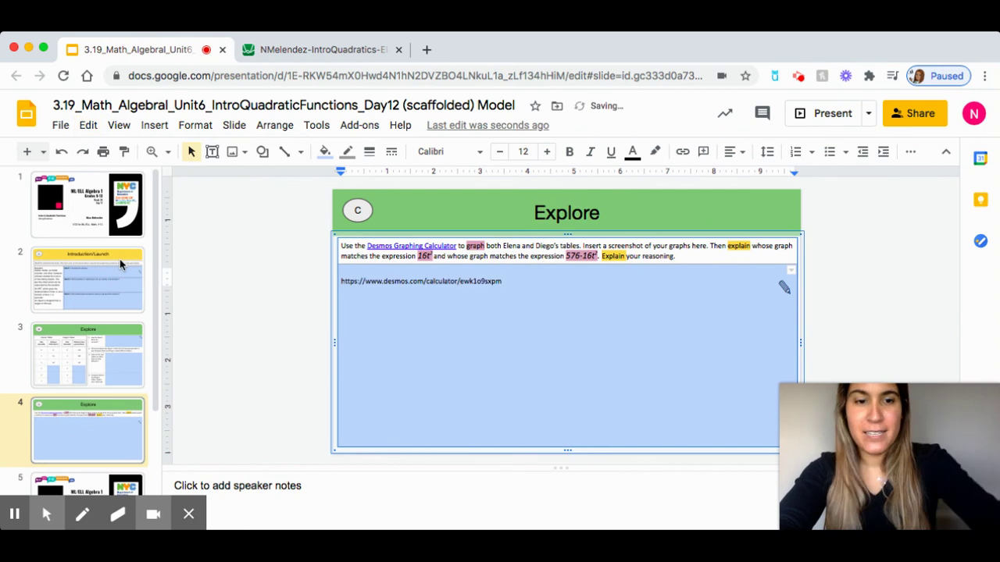
{"action": "key", "text": "Return"}
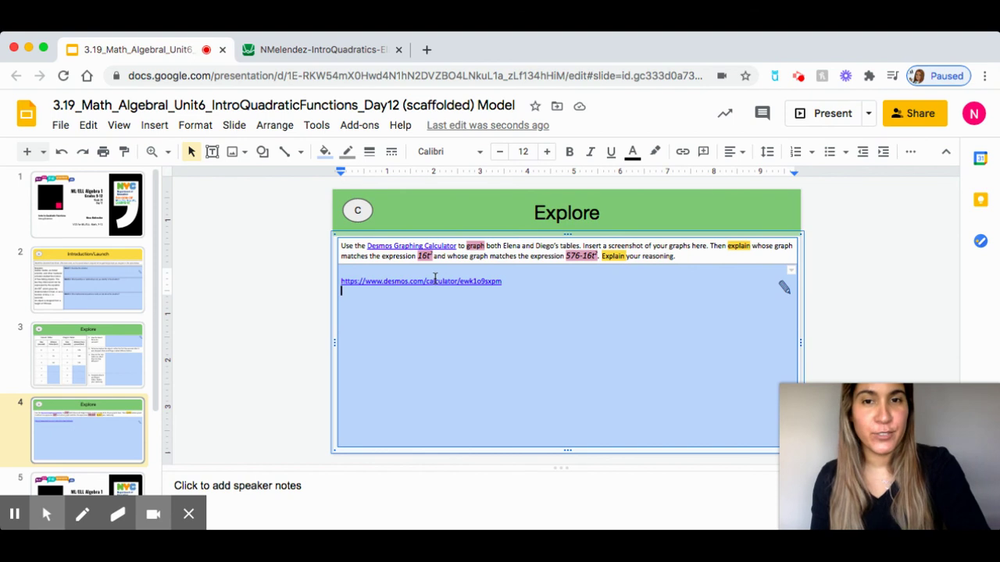
{"action": "left_click", "coordinate": [435, 279]}
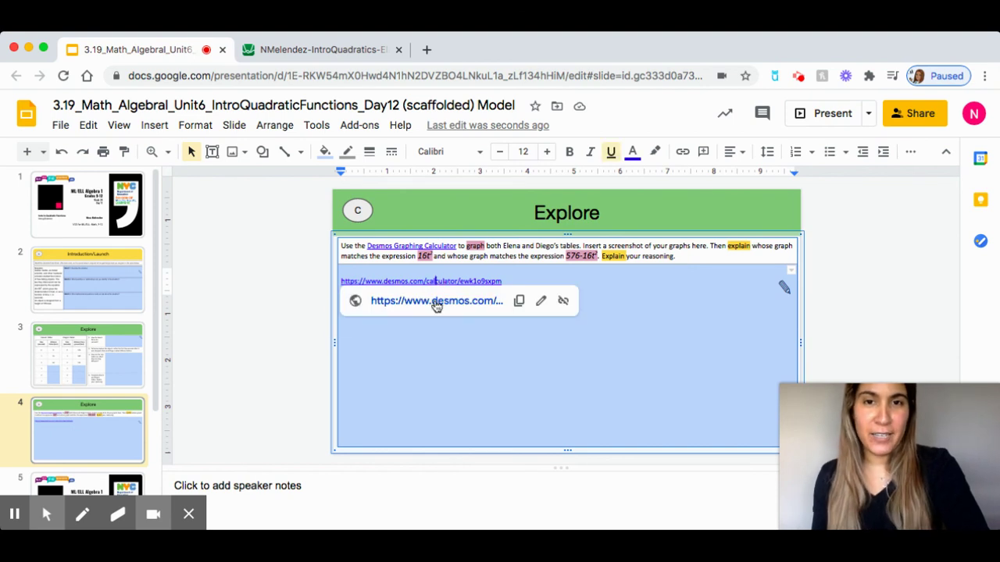
{"action": "left_click", "coordinate": [435, 304]}
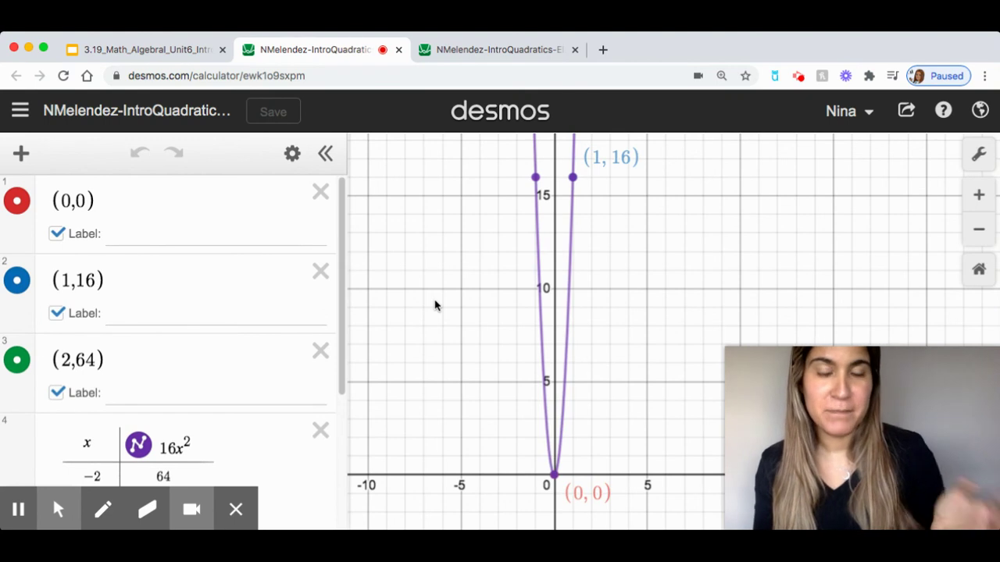
- Back in Slides, type the heading 'Exena's Table' on the line above the Desmos link
{"action": "left_click", "coordinate": [131, 50]}
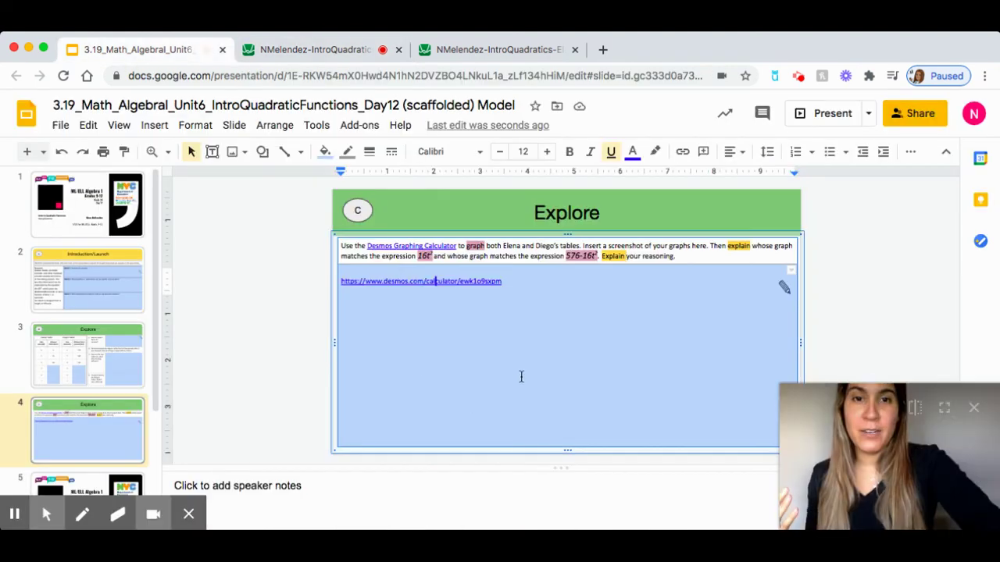
{"action": "left_click", "coordinate": [400, 272]}
{"action": "type", "text": "E"}
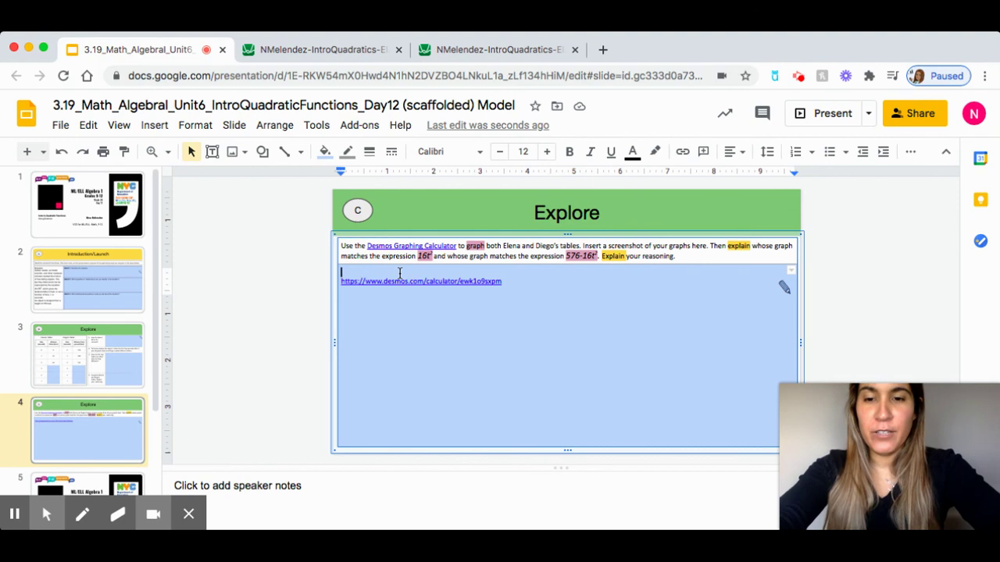
{"action": "type", "text": "x"}
{"action": "type", "text": "ena's "}
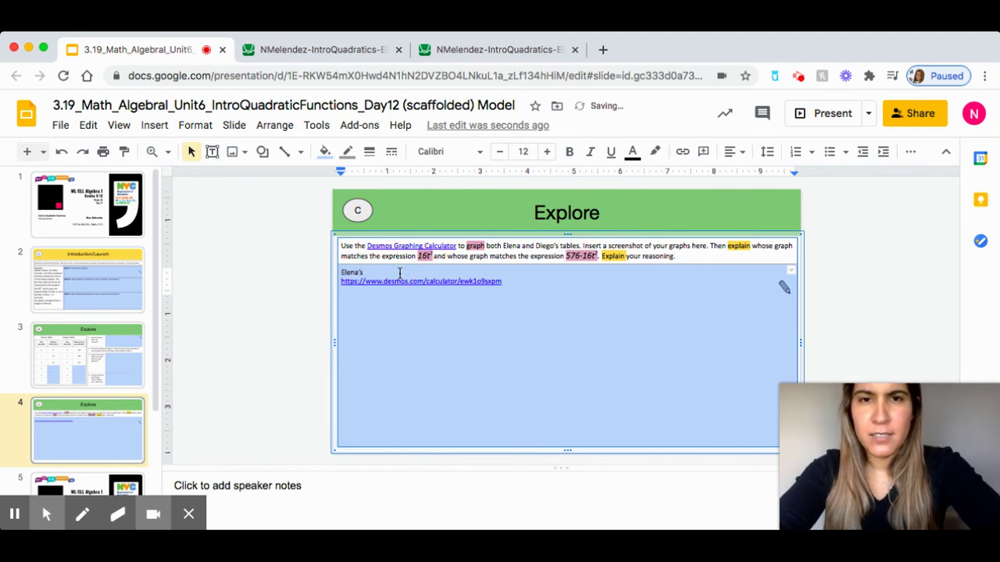
{"action": "type", "text": "Table"}
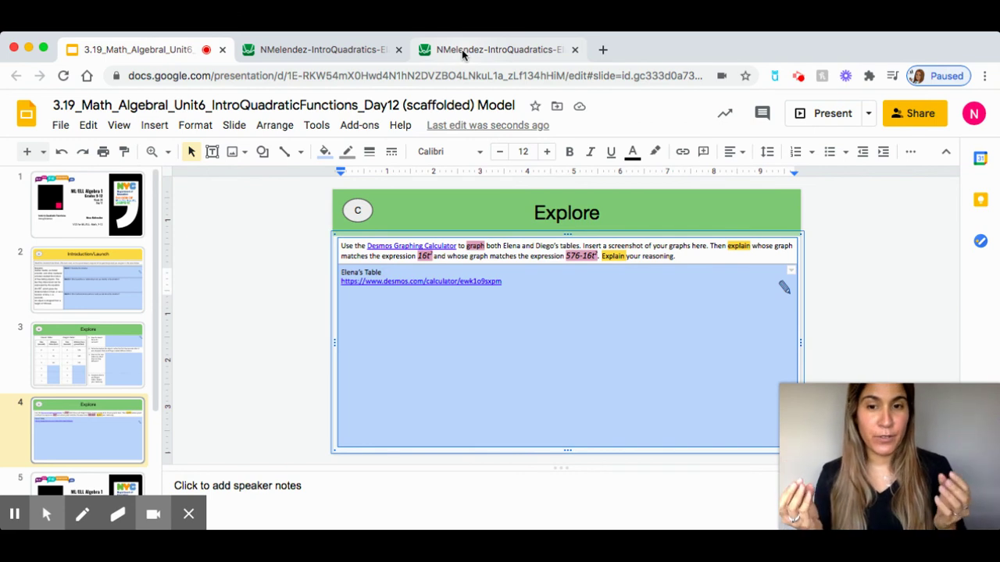
- Dismiss the Share popover on the Desmos graph, then return to the Google Slides slide
{"action": "left_click", "coordinate": [461, 49]}
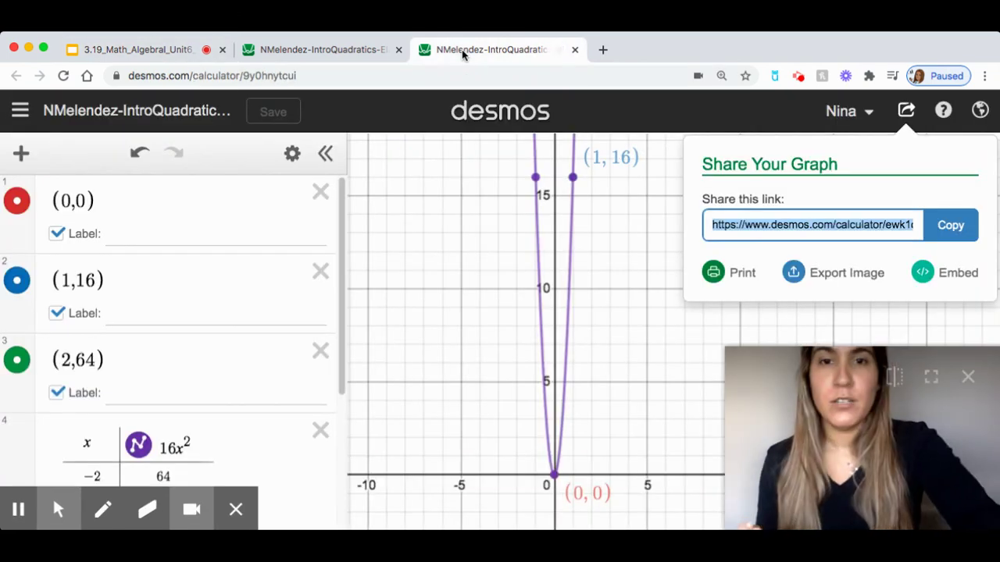
{"action": "left_click", "coordinate": [621, 368]}
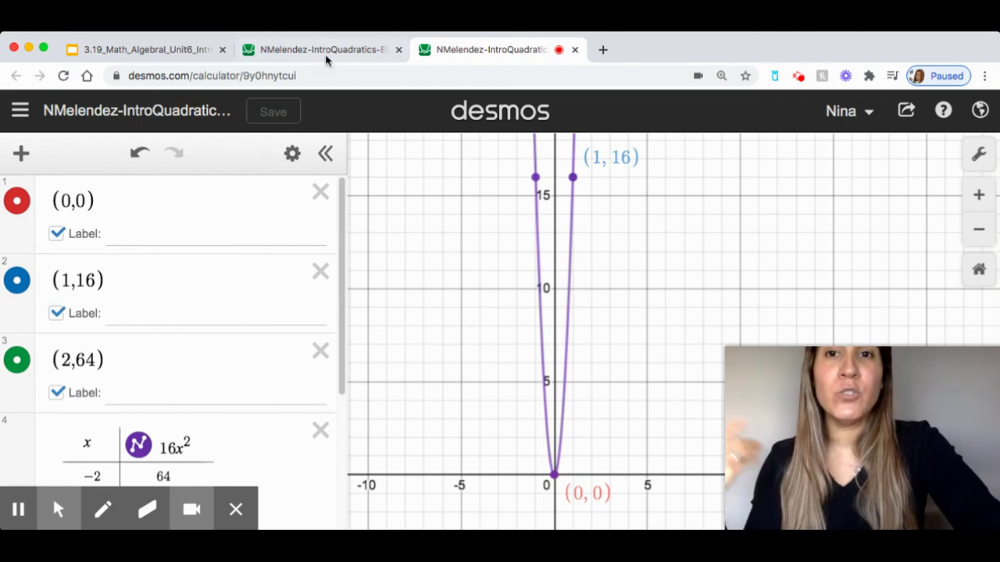
{"action": "left_click", "coordinate": [191, 53]}
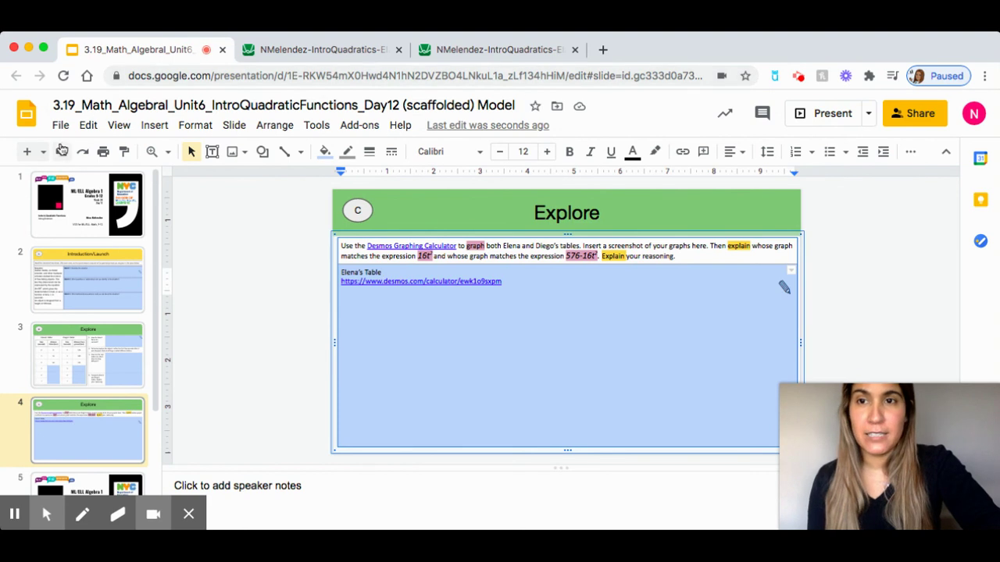
- Insert the Desmos graph screenshot into the slide from the computer
{"action": "left_click", "coordinate": [88, 125]}
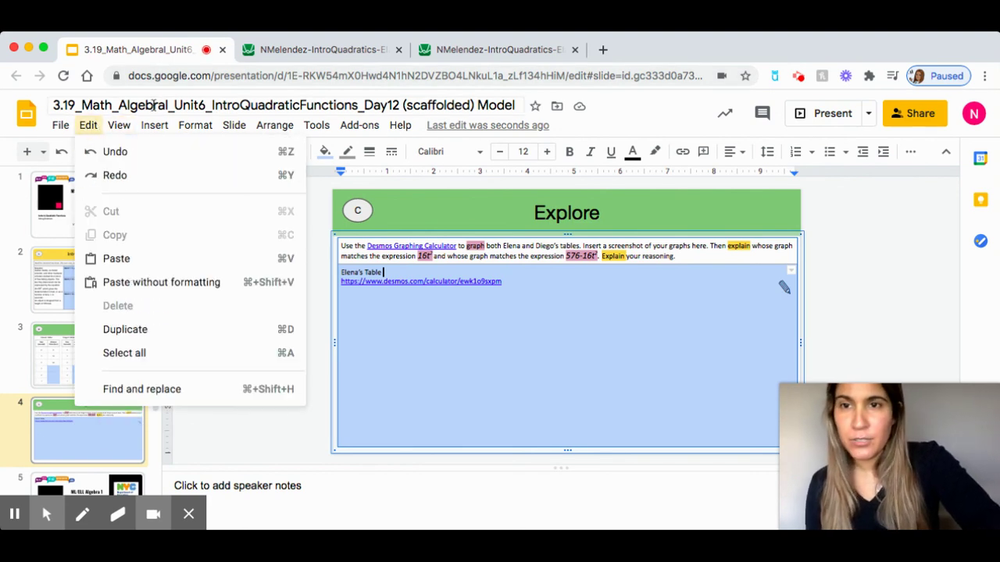
{"action": "mouse_move", "coordinate": [157, 128]}
{"action": "mouse_move", "coordinate": [174, 160]}
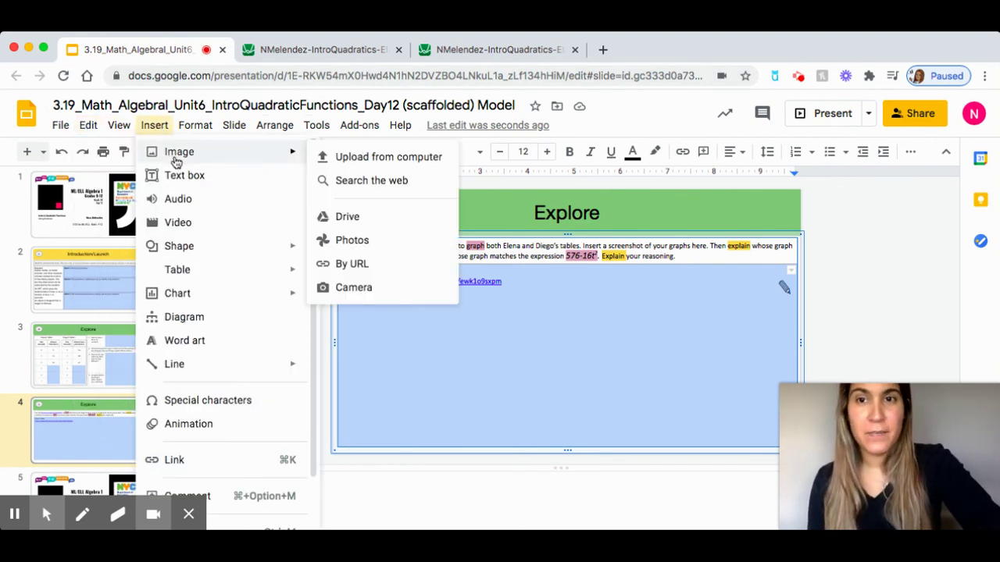
{"action": "left_click", "coordinate": [374, 157]}
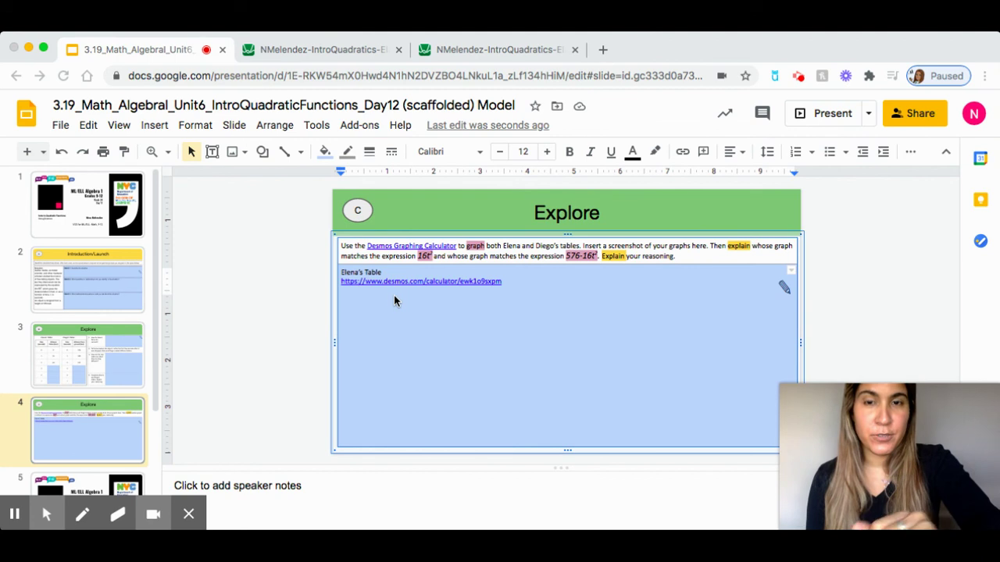
{"action": "key", "text": "Return"}
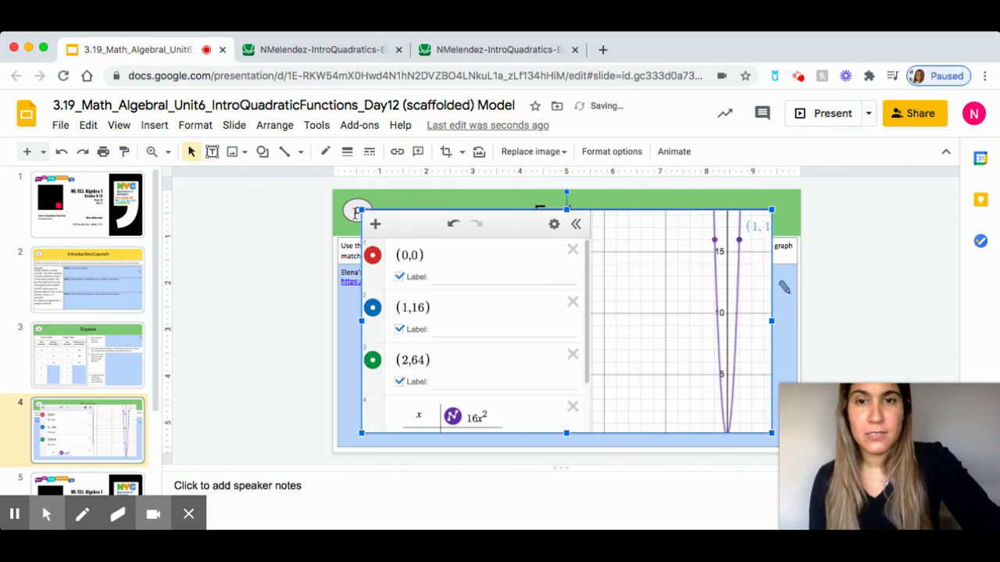
- Shrink the screenshot and place it in the answer box beneath the link
{"action": "left_click", "coordinate": [358, 210]}
{"action": "left_click_drag", "start_coordinate": [358, 209], "coordinate": [515, 314]}
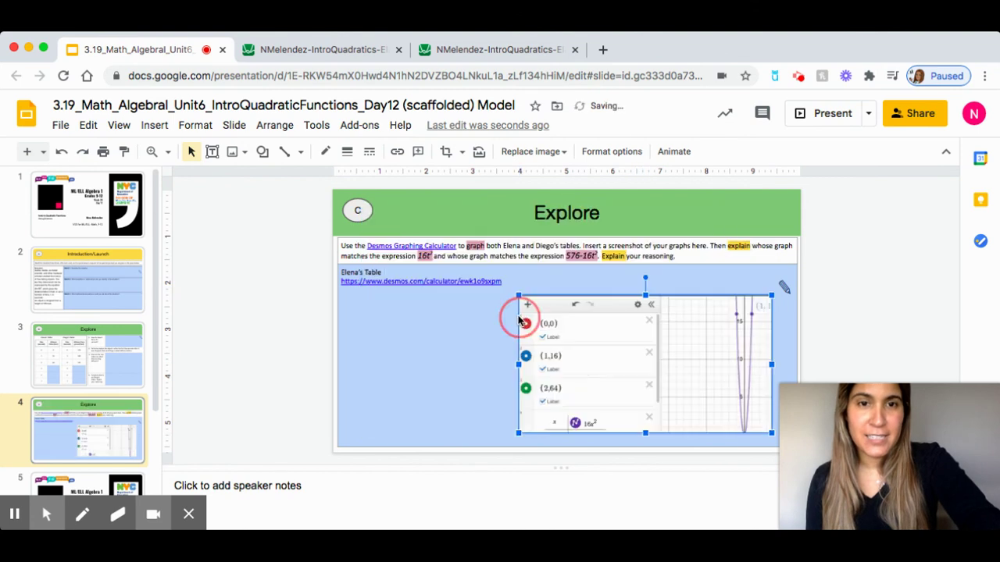
{"action": "left_click_drag", "start_coordinate": [631, 388], "coordinate": [461, 396]}
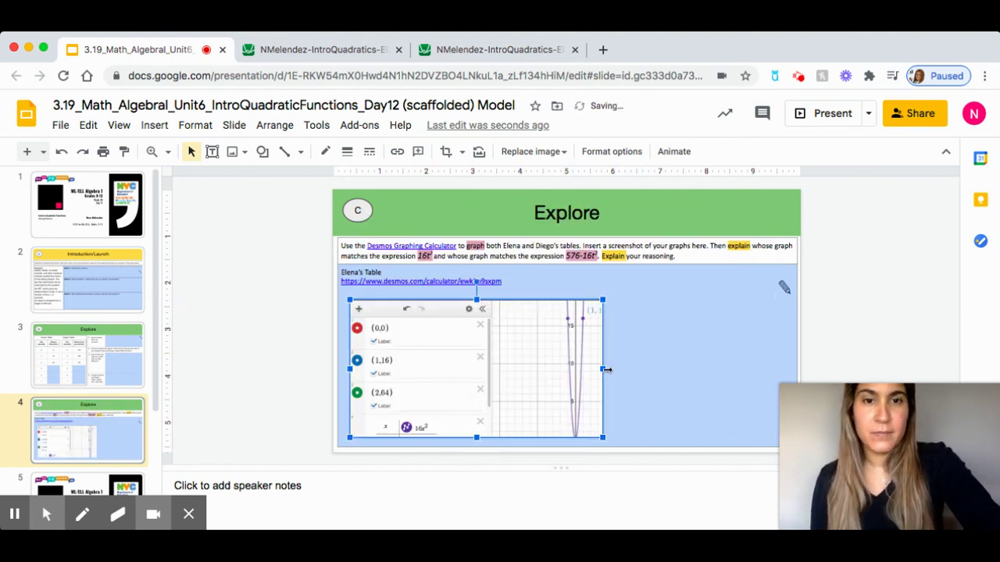
{"action": "left_click", "coordinate": [633, 372]}
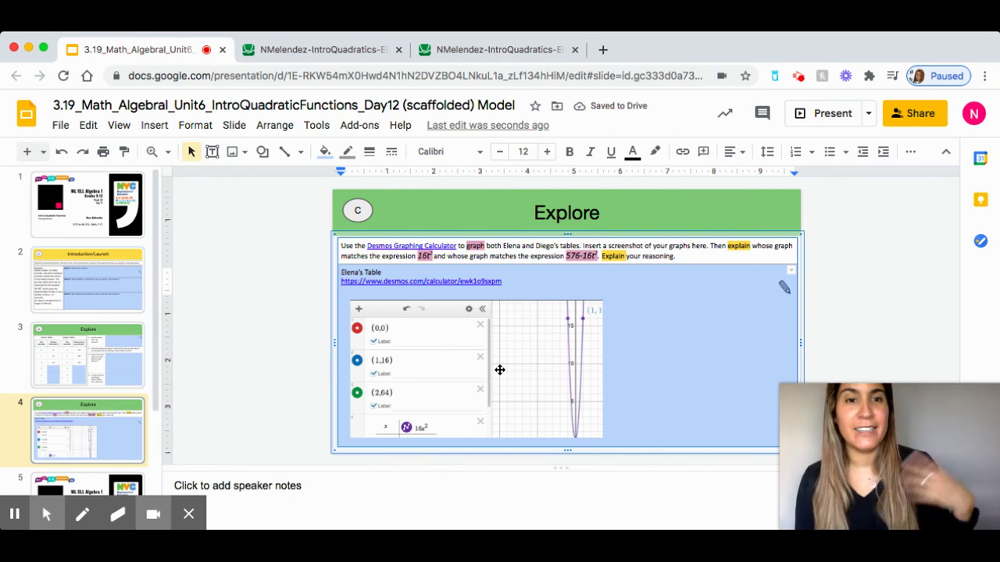